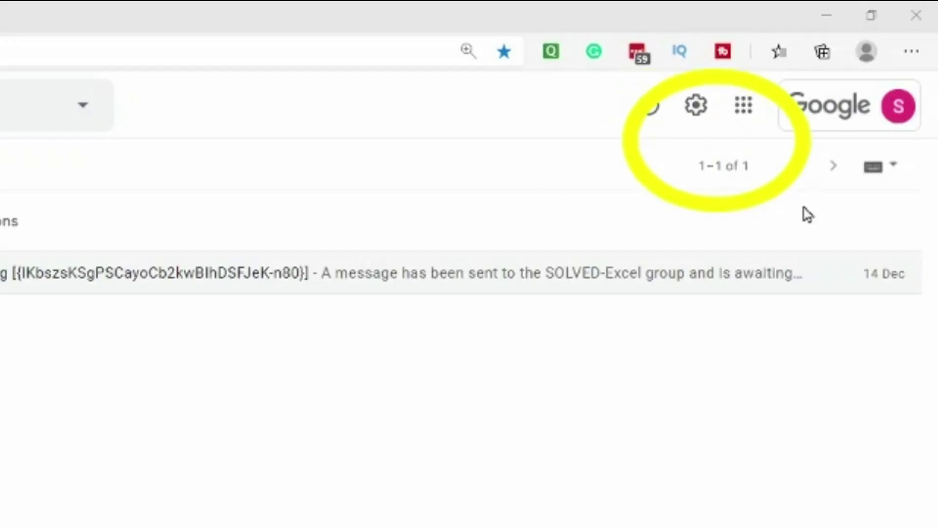
In General settings, change the Undo Send cancellation period from 5 to 30 seconds.
click(695, 104)
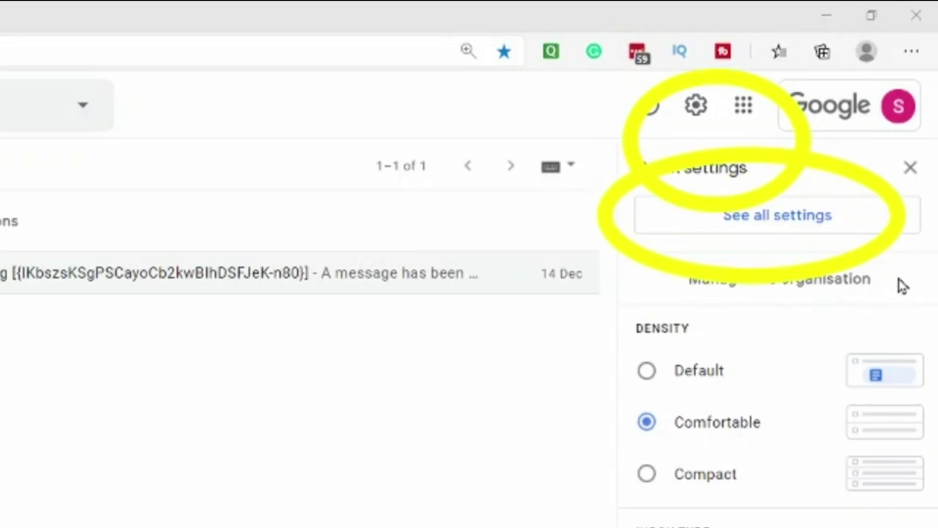
click(777, 215)
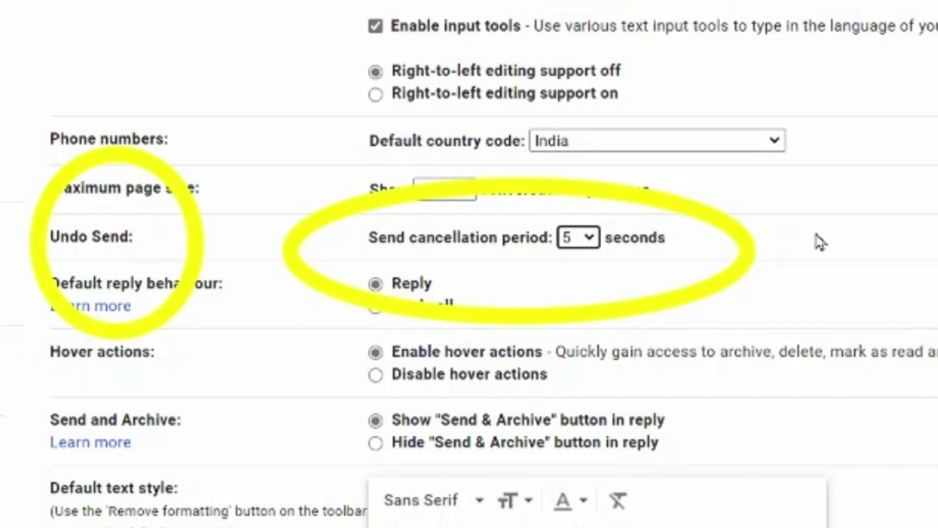
click(590, 239)
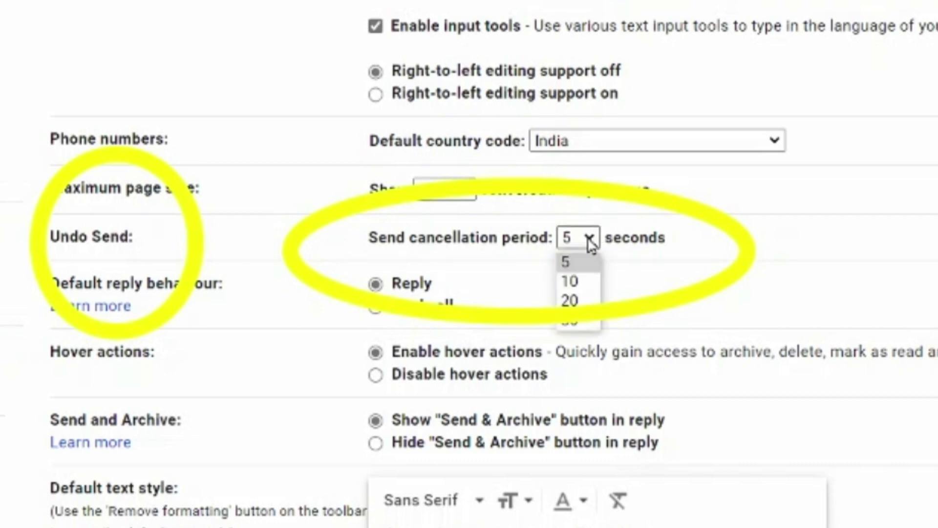
click(569, 320)
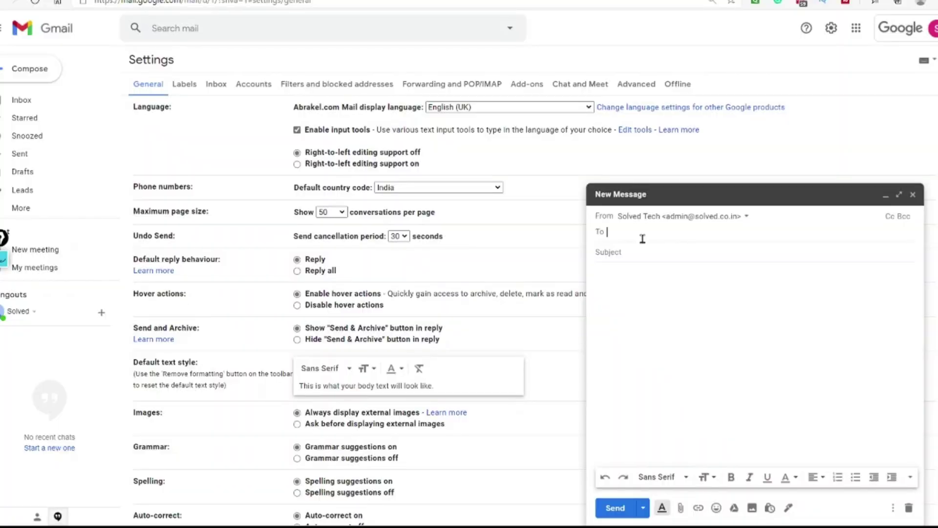
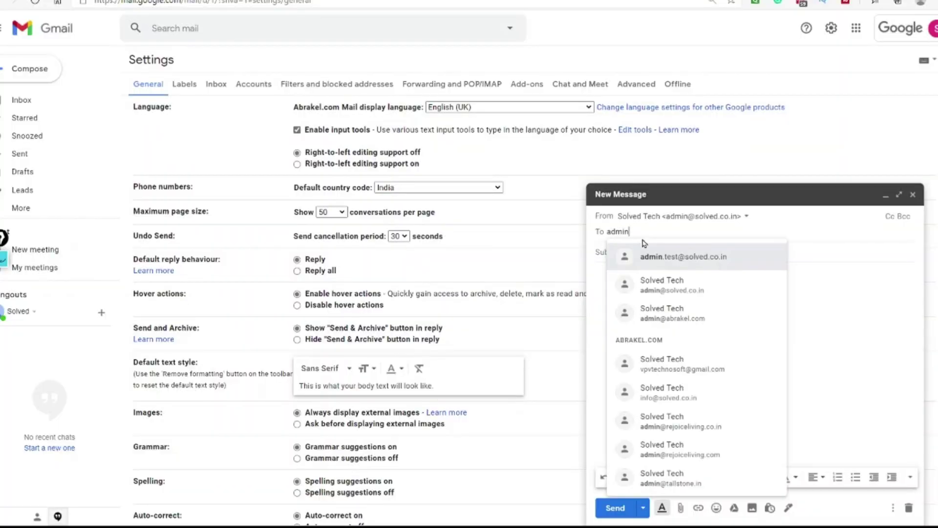
Address a test message to the suggested contact with subject 'ad' and send it.
click(645, 255)
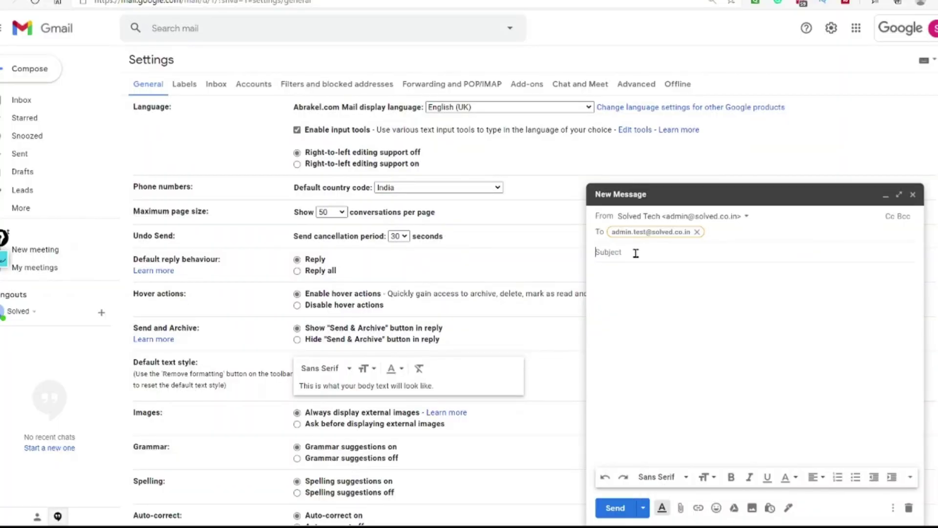
click(635, 253)
text(ad)
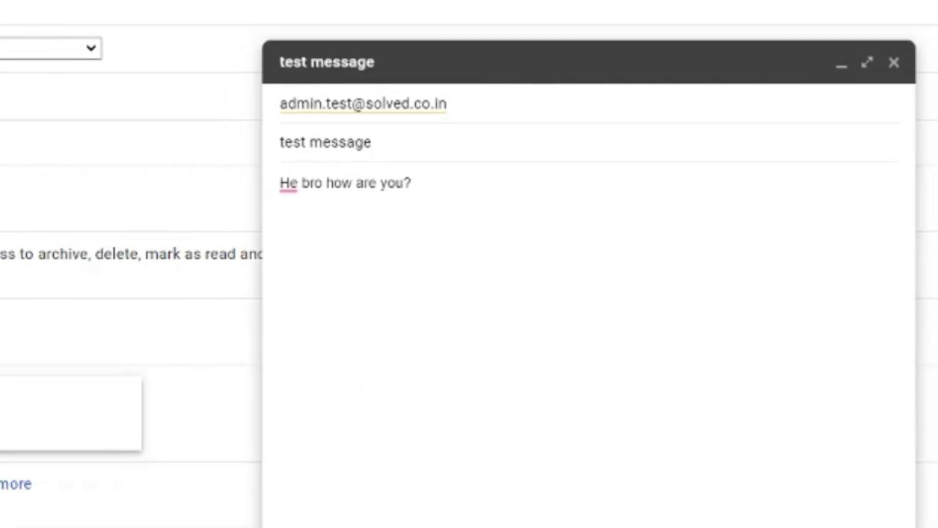
click(624, 507)
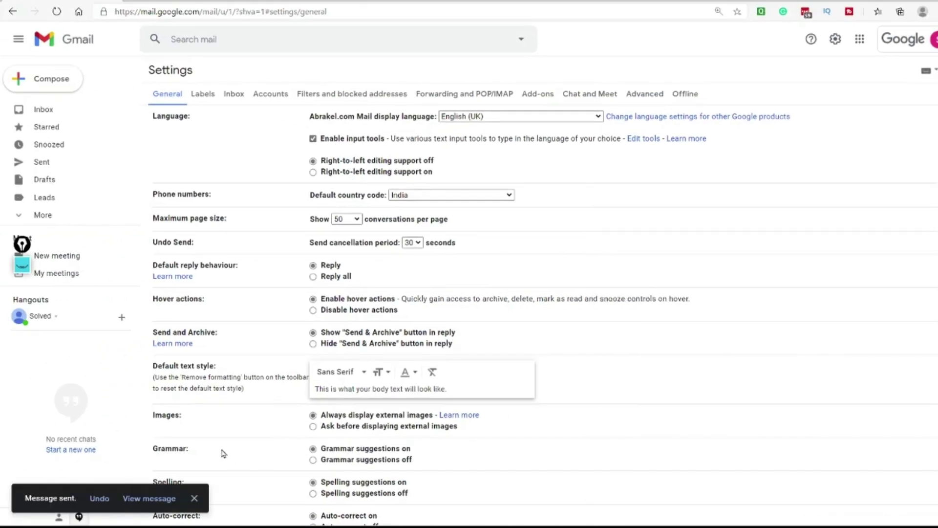
Undo the send, correct 'He' to 'Hey' in the body, and resend it.
click(23, 265)
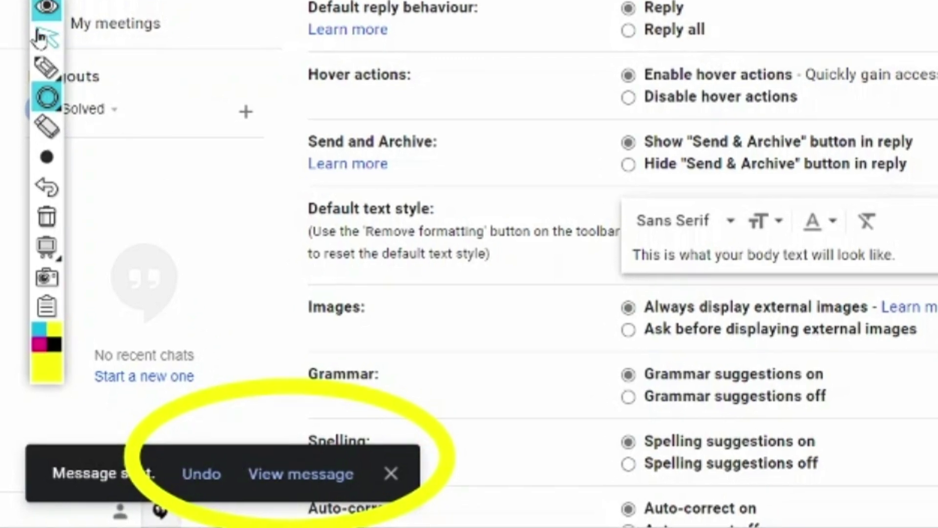
click(44, 37)
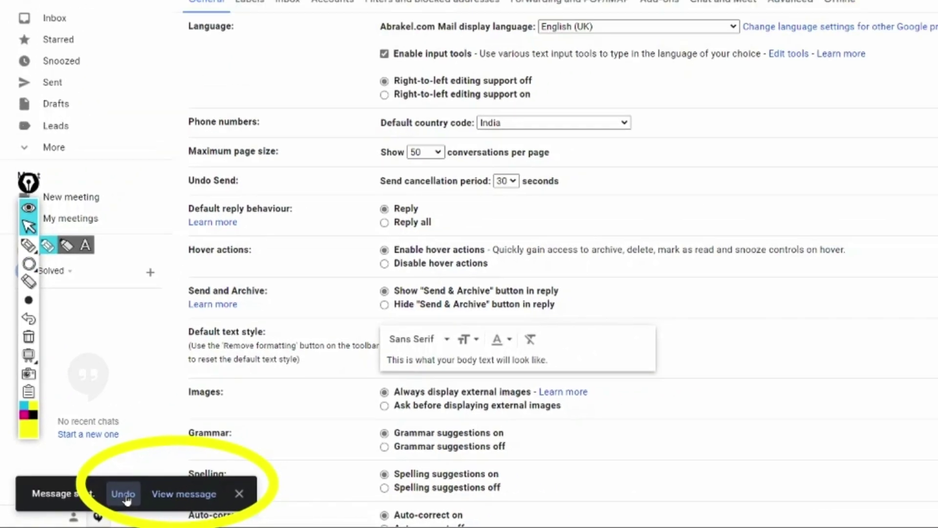
click(208, 484)
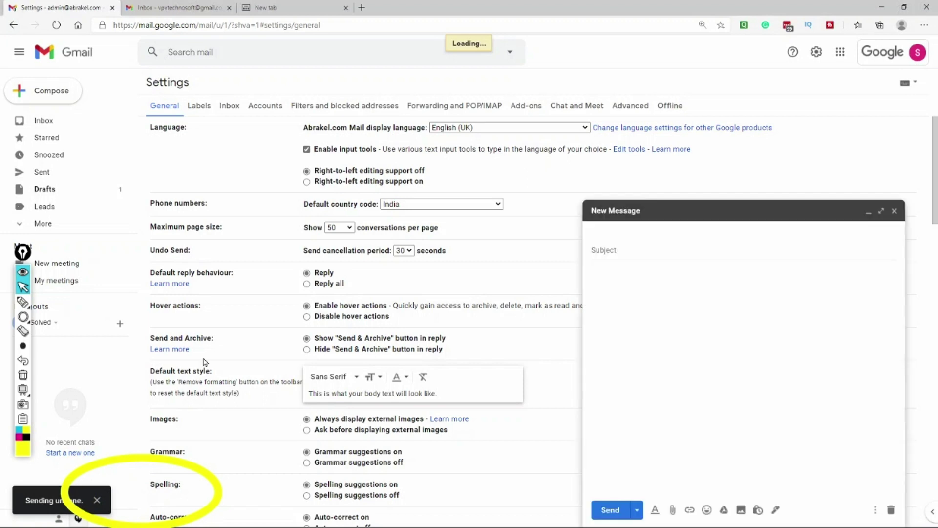
click(600, 271)
text(y)
click(610, 509)
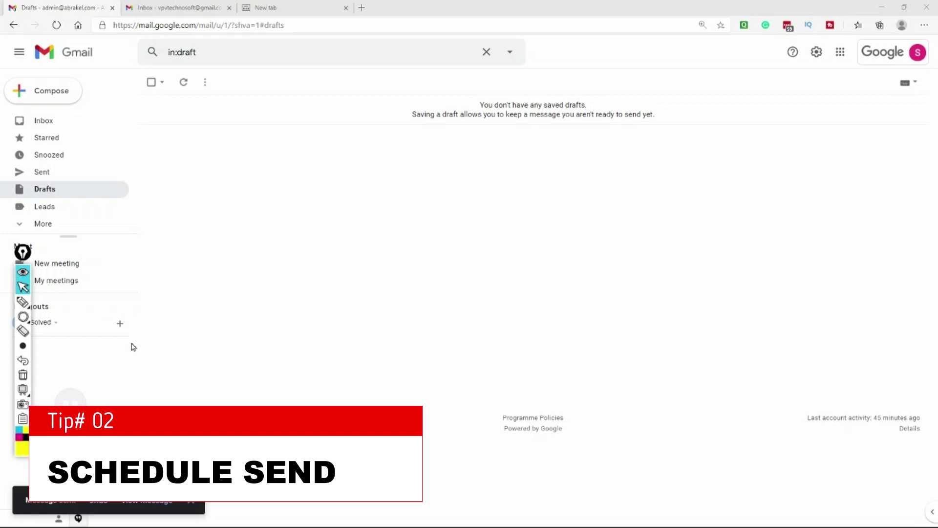
Compose a message to the suggested contact with subject 'test of scheduled message'.
click(54, 98)
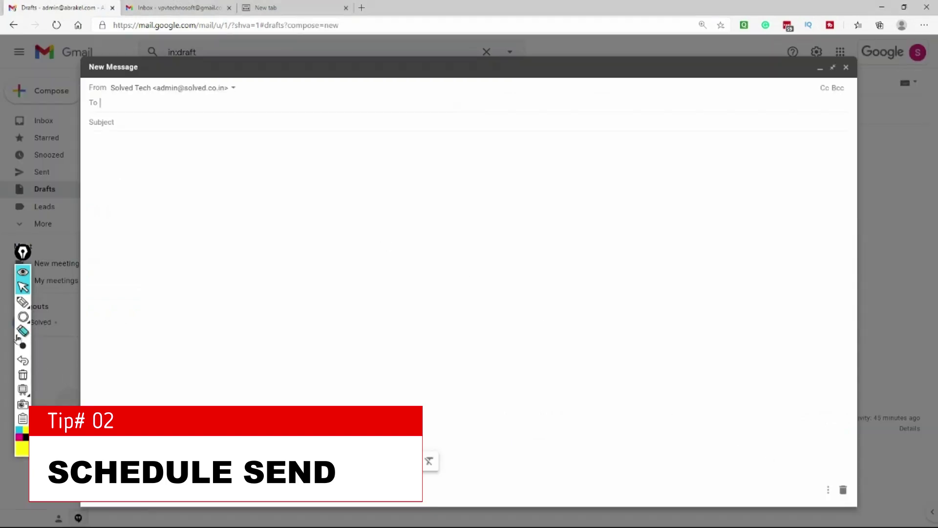
text(admi)
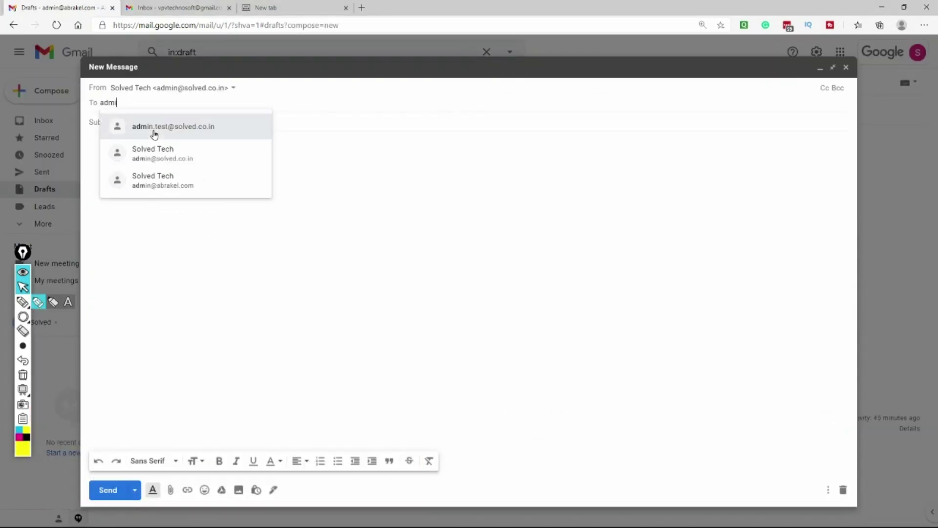
text(n)
click(154, 134)
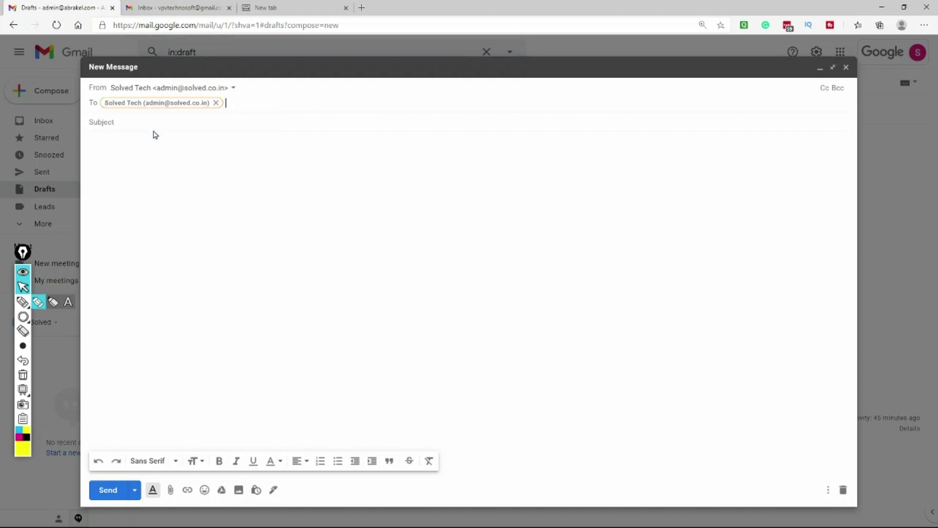
click(125, 125)
text(test )
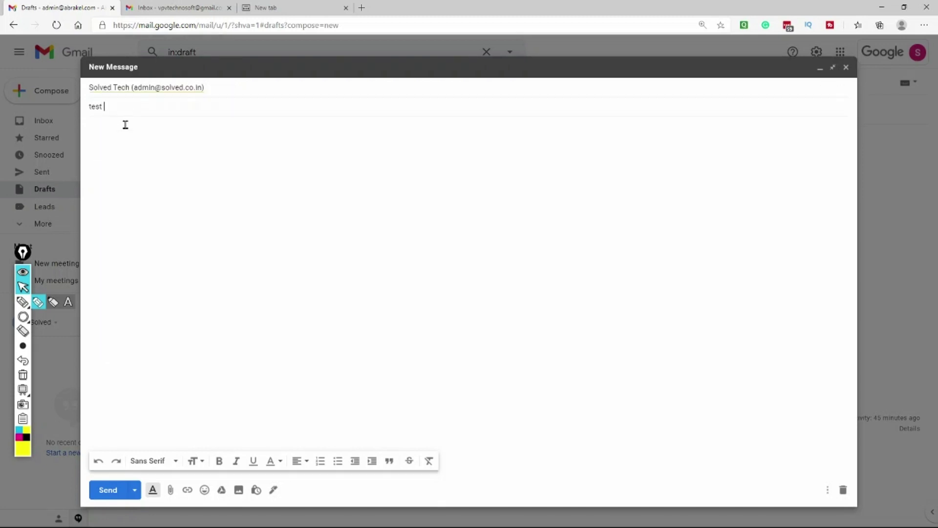
text(of scheduled message)
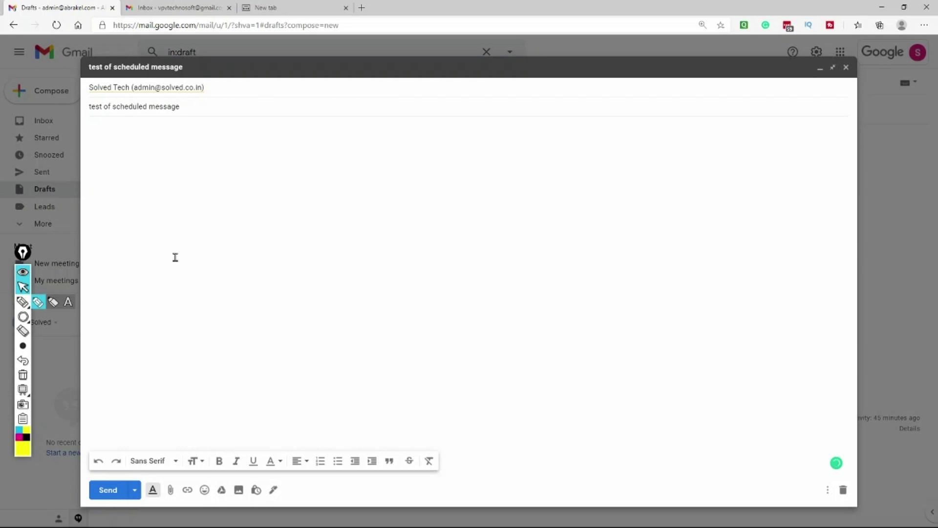
key(Tab)
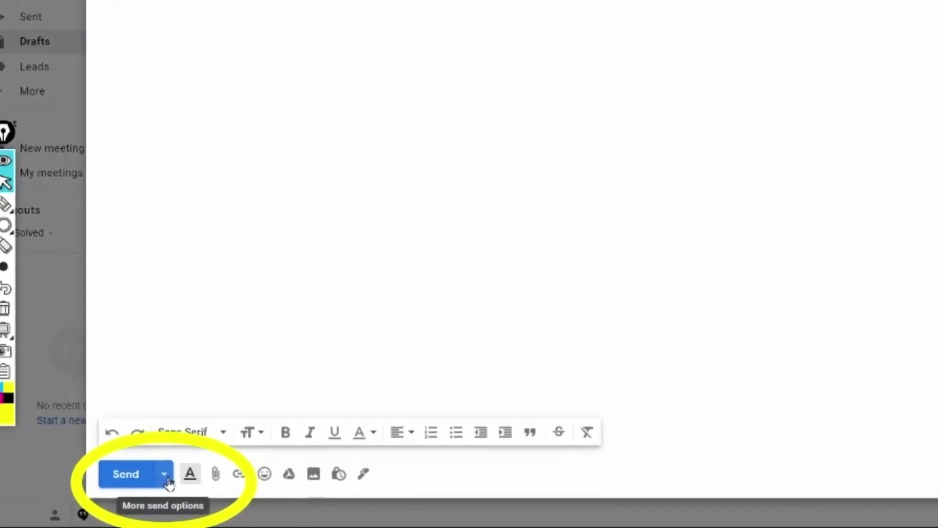
Schedule the message to send on Saturday 19 Dec at 18:12.
click(200, 456)
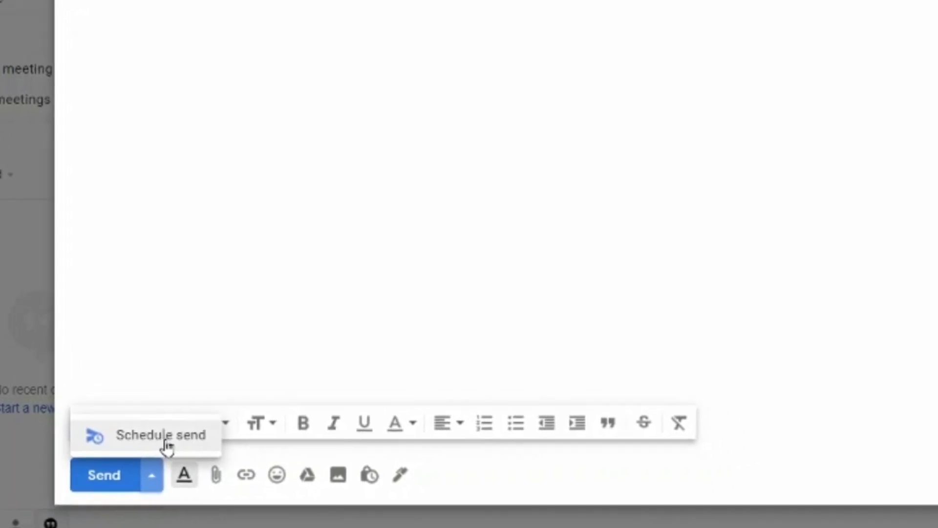
click(167, 440)
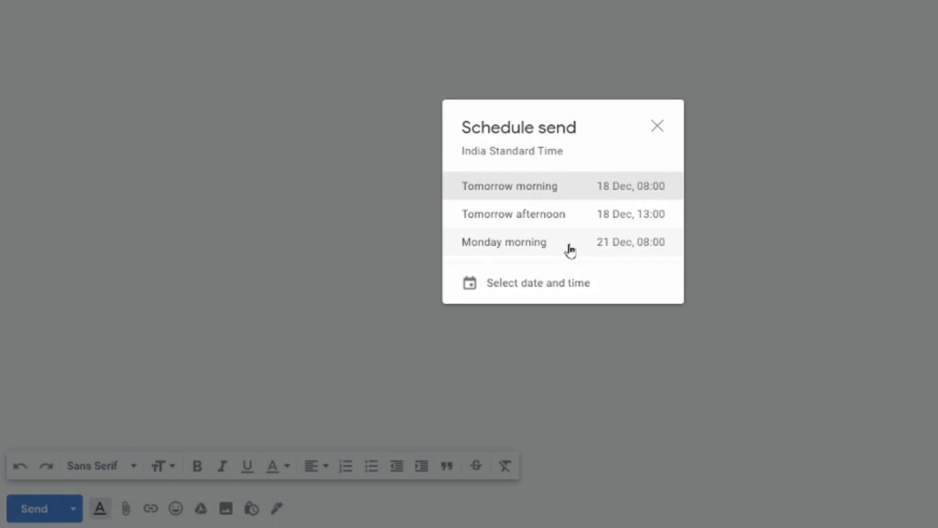
click(555, 284)
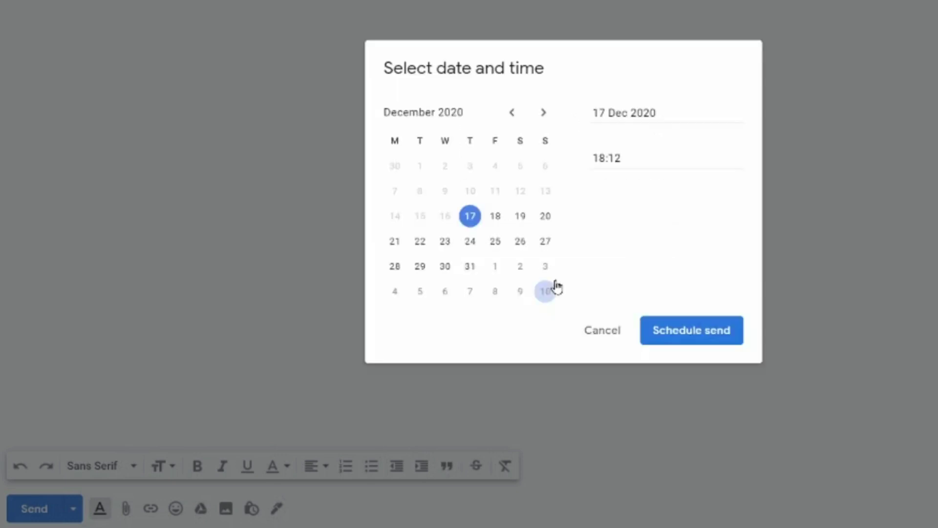
click(521, 224)
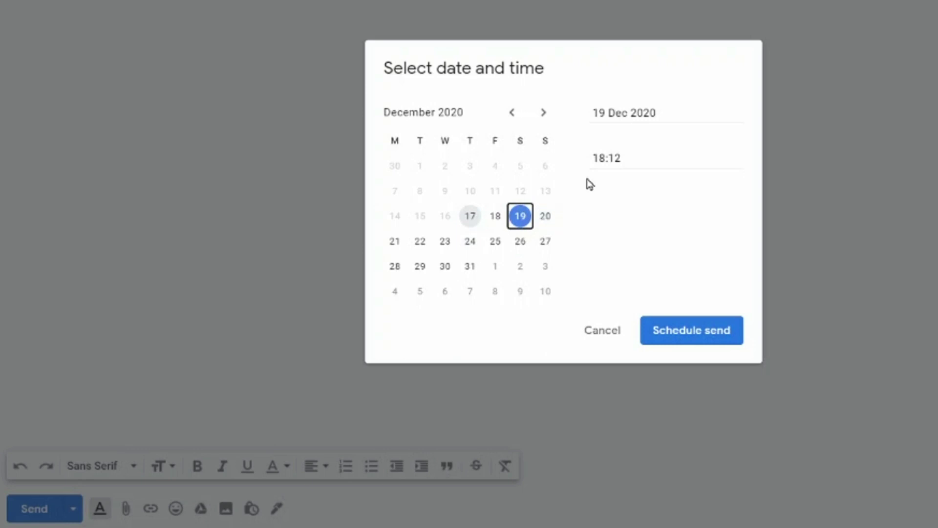
click(647, 331)
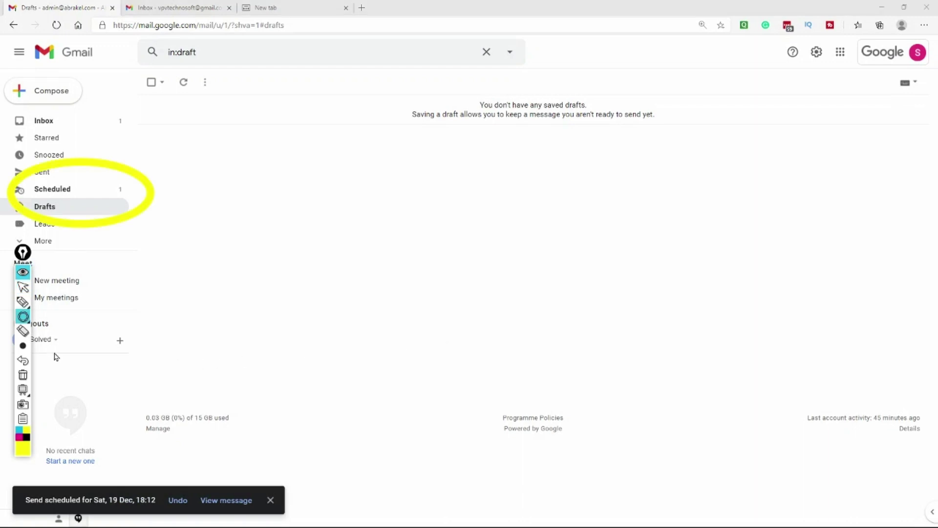
Open 'test of scheduled message' from the Scheduled folder and cancel its scheduled send.
click(23, 287)
click(54, 190)
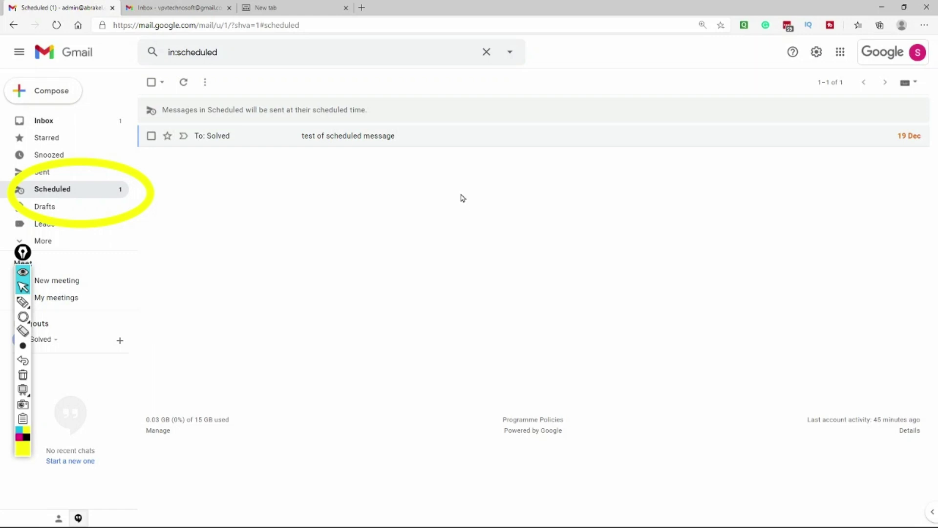
click(463, 137)
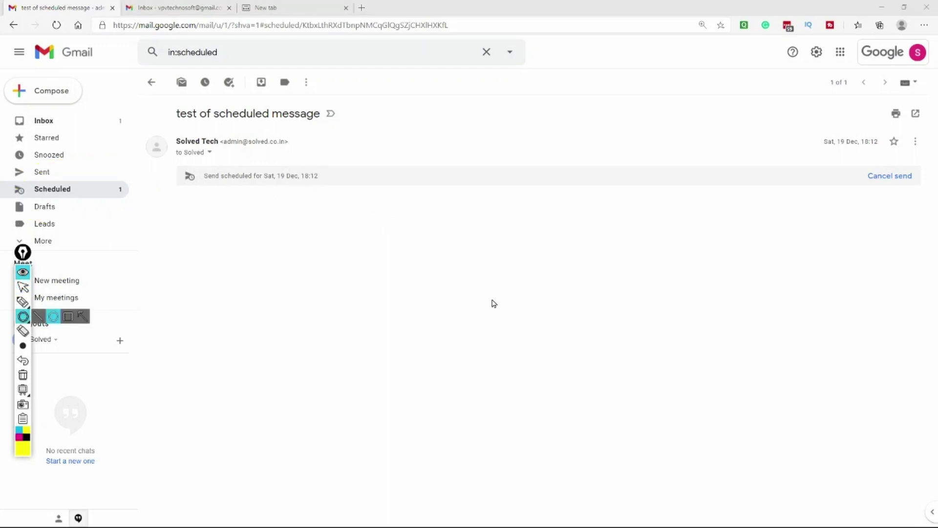
drag(804, 143, 923, 205)
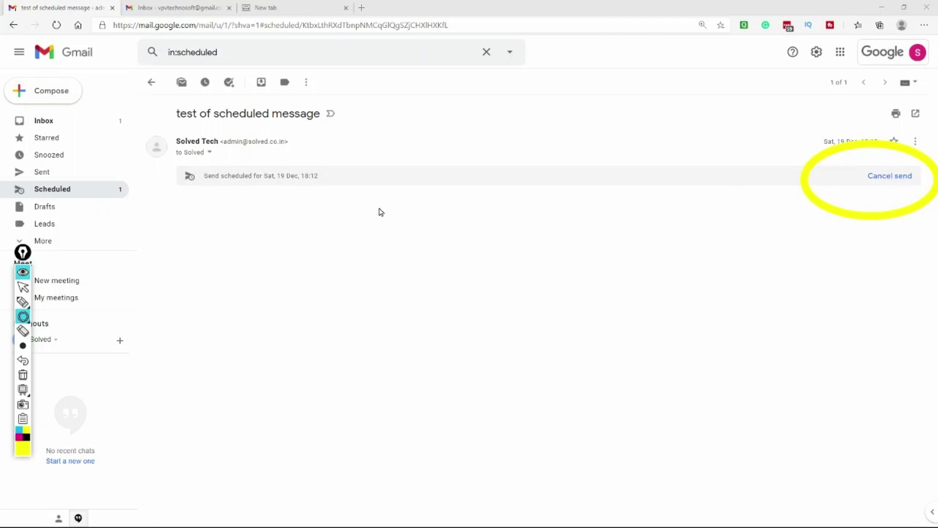
key(ctrl+shift+2)
click(873, 177)
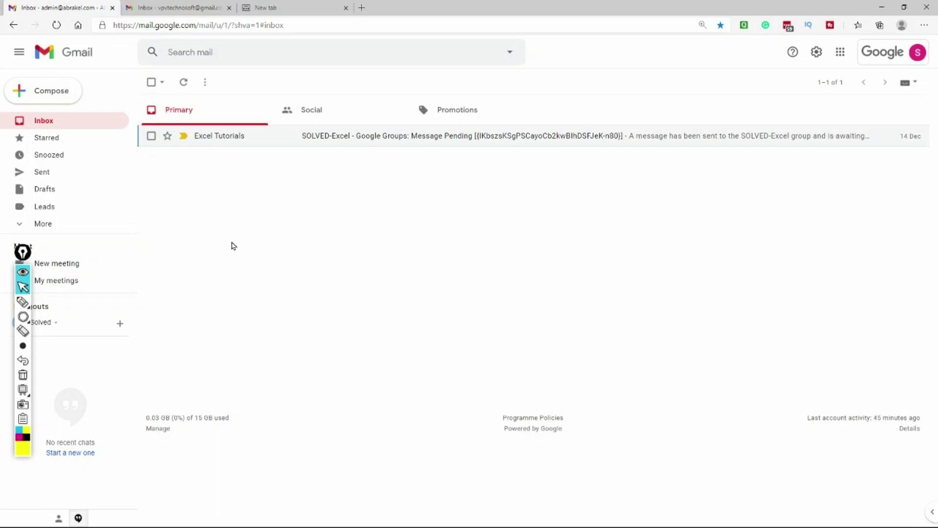
Save a new draft as a new template named 'Hey I'll get back to you'.
click(54, 92)
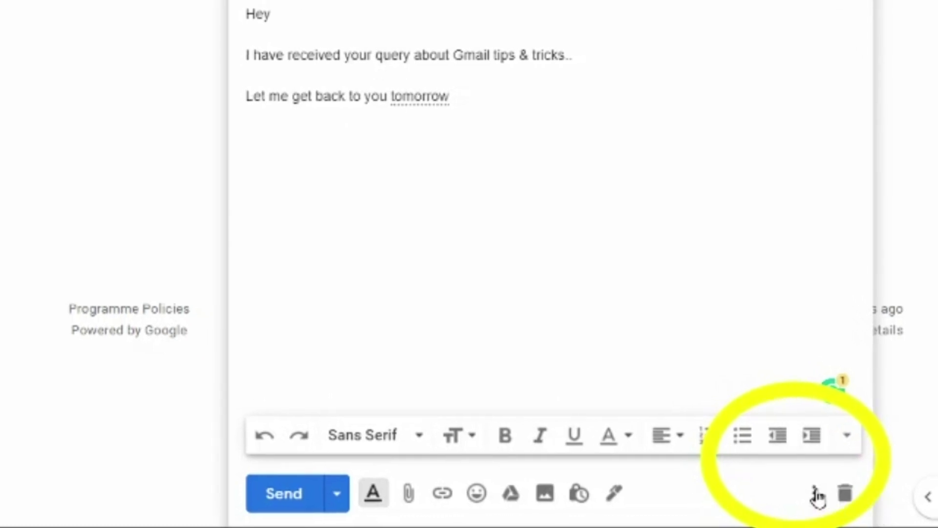
click(814, 493)
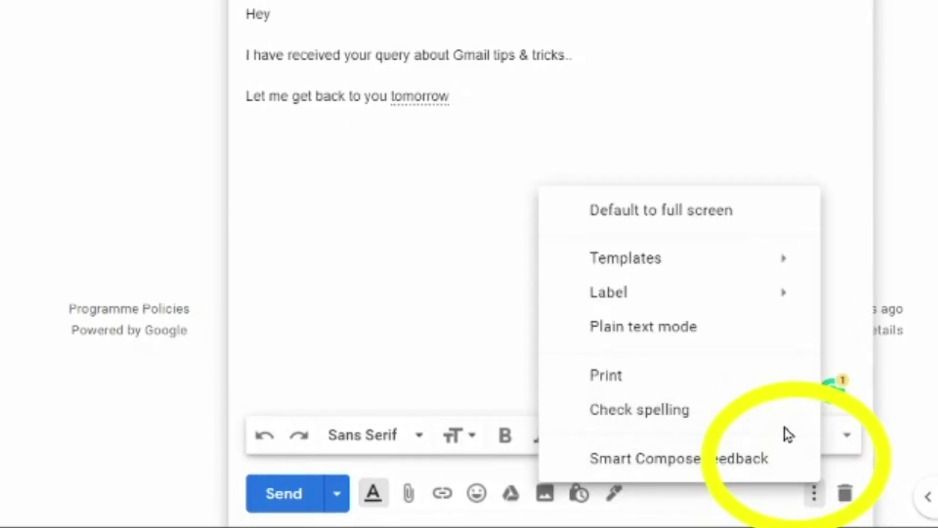
mouse_move(704, 263)
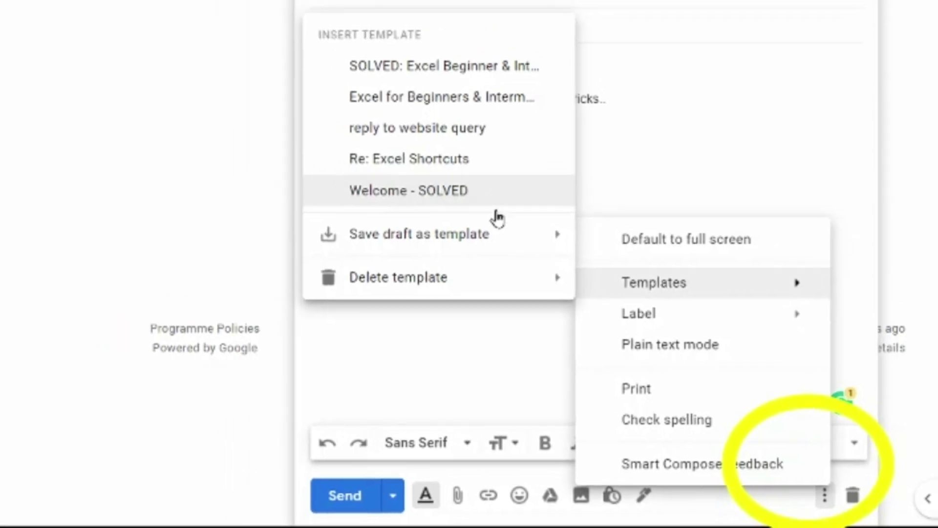
mouse_move(440, 207)
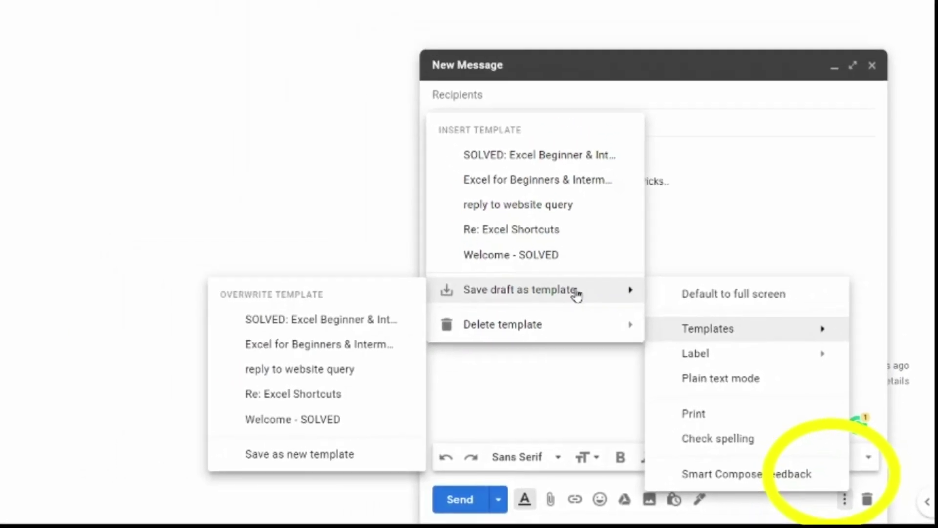
click(351, 457)
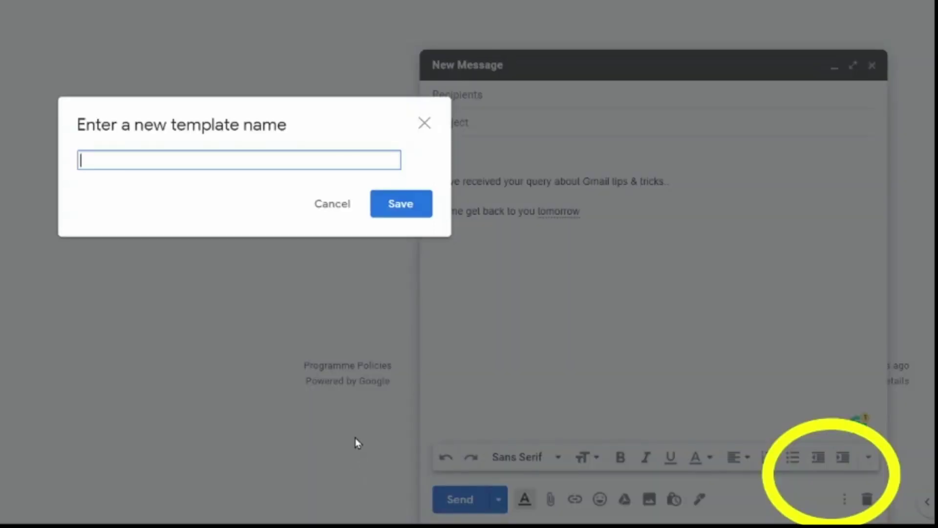
text(Hey I'll get back to you)
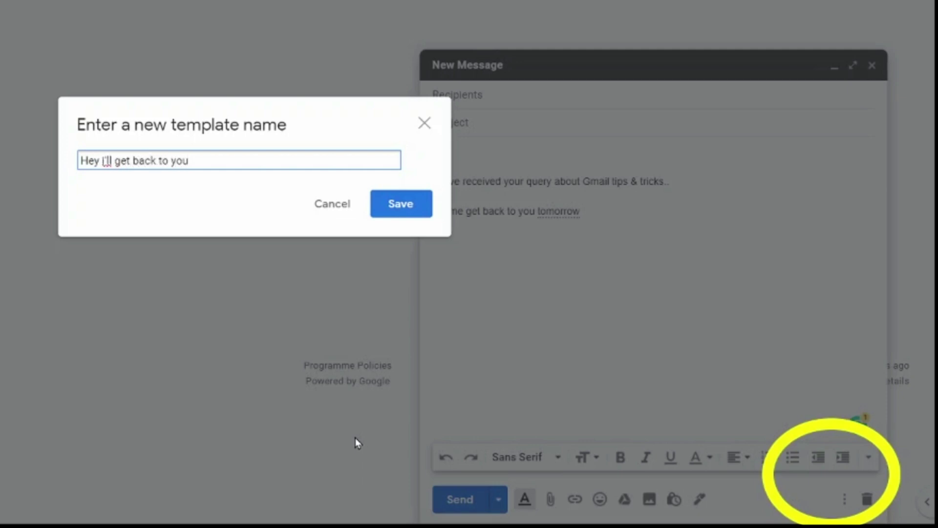
click(406, 204)
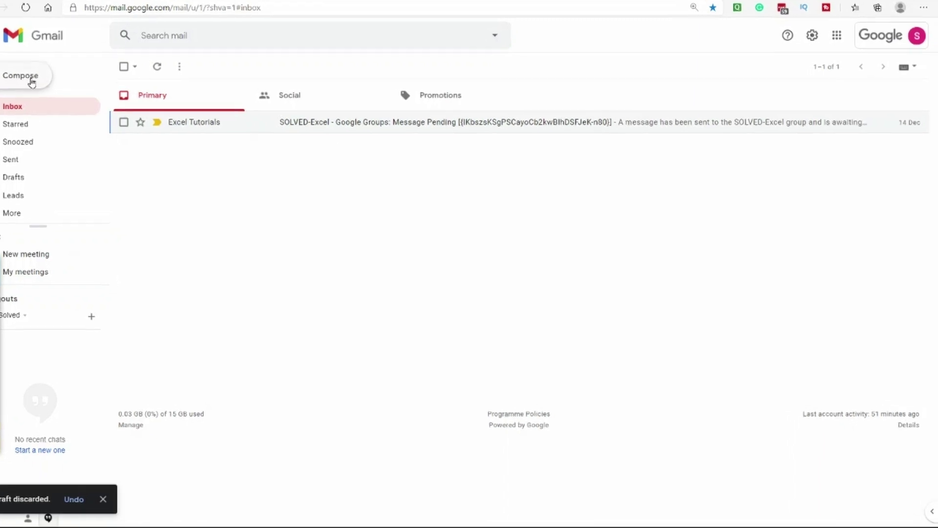
click(21, 75)
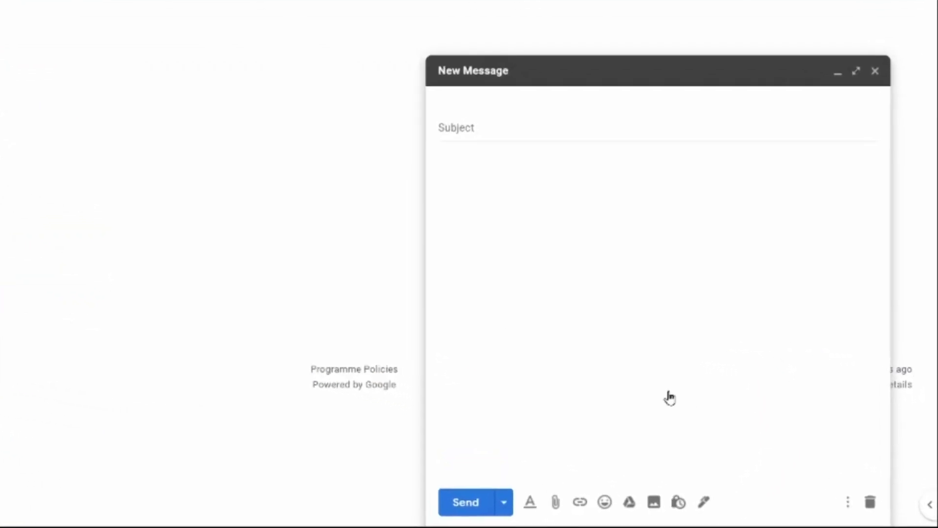
click(841, 499)
mouse_move(733, 330)
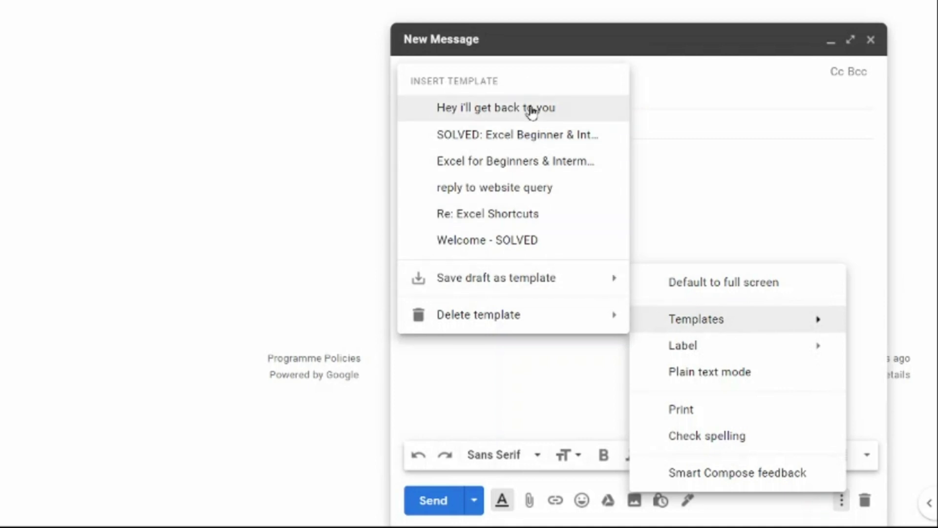
click(565, 117)
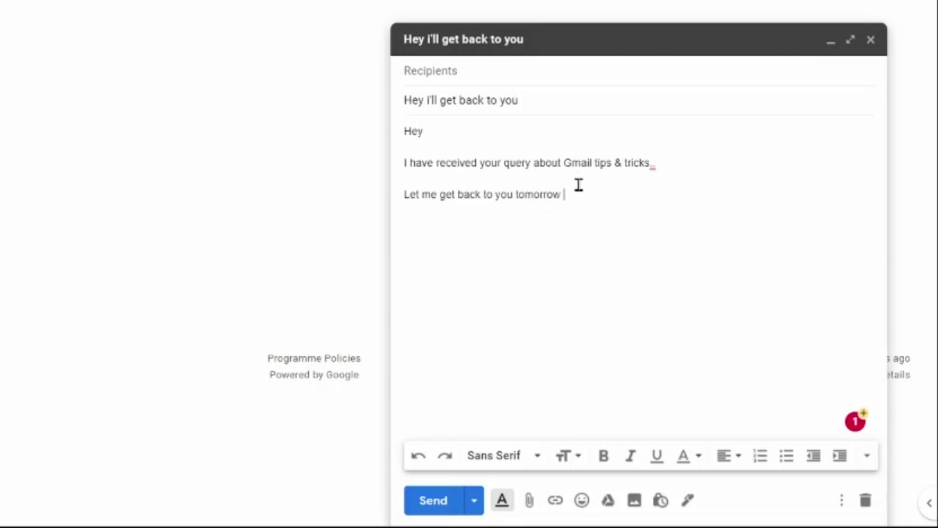
drag(563, 162, 655, 162)
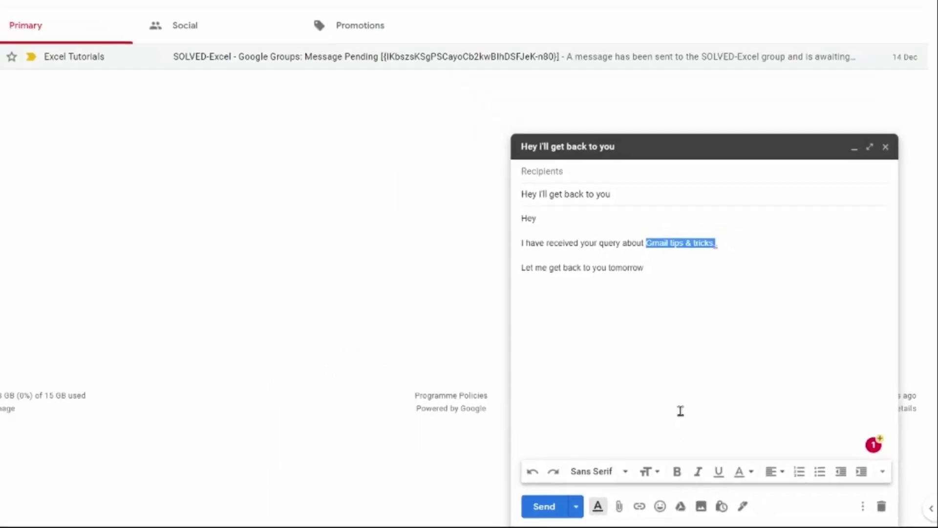
click(887, 508)
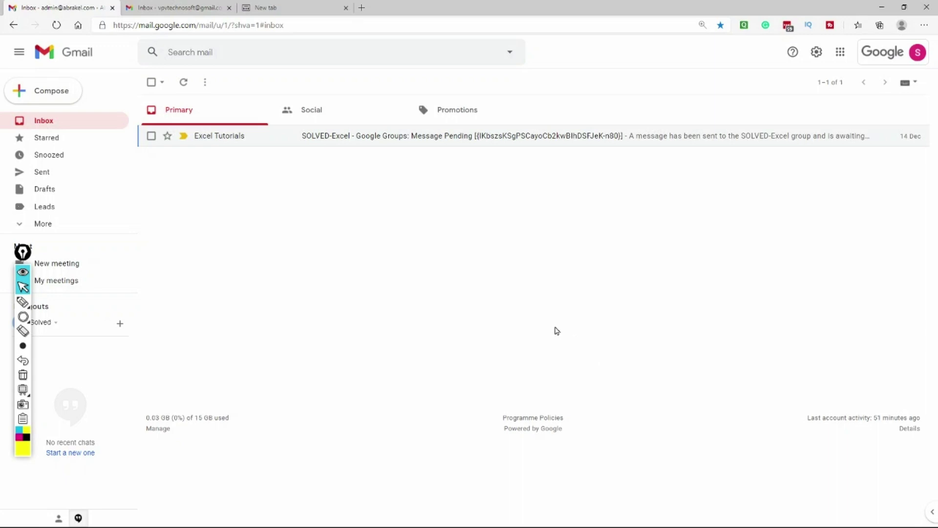
Open full settings, highlight the Advanced tab's Templates setting in yellow, then clear annotations.
click(23, 316)
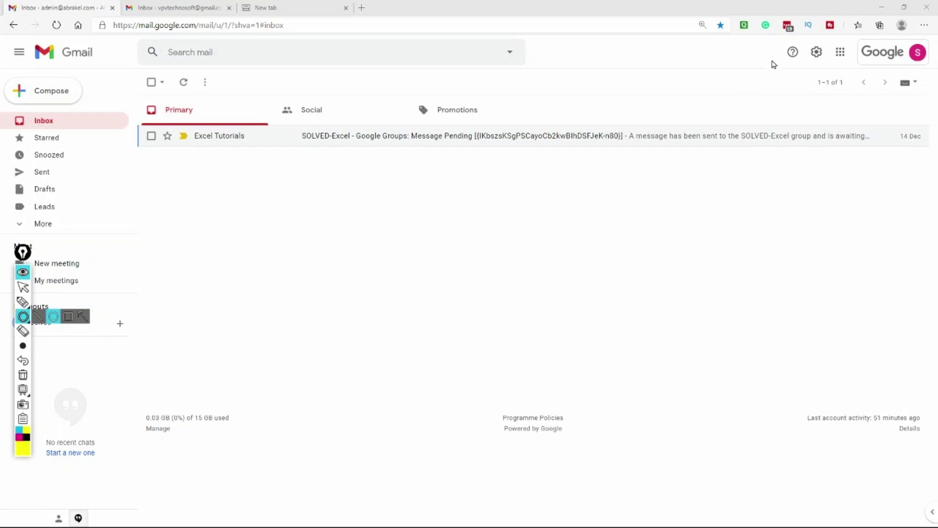
drag(787, 44, 854, 95)
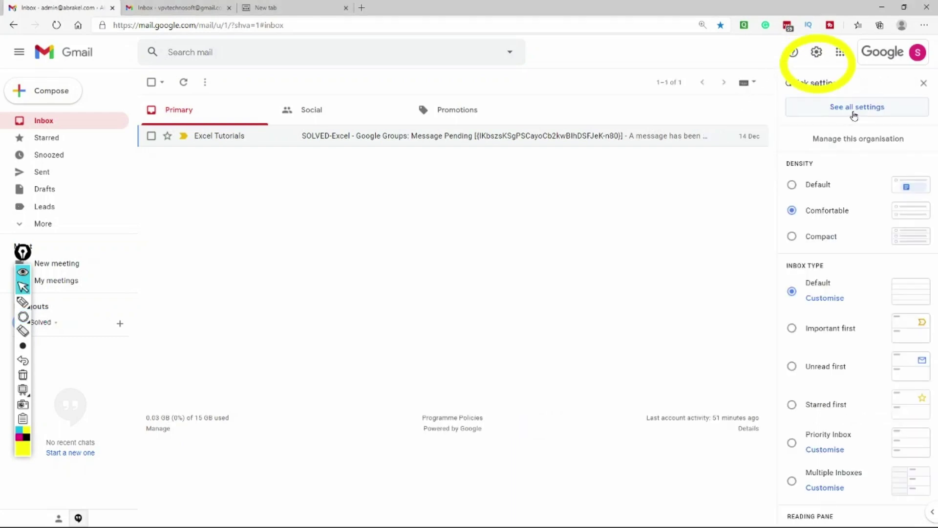
click(851, 113)
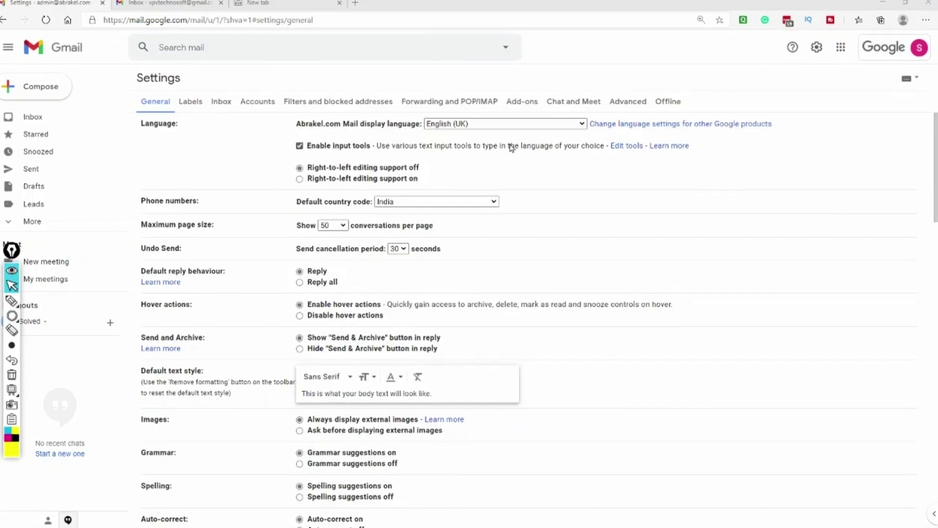
mouse_move(515, 35)
mouse_down()
mouse_move(588, 53)
mouse_move(648, 95)
mouse_up()
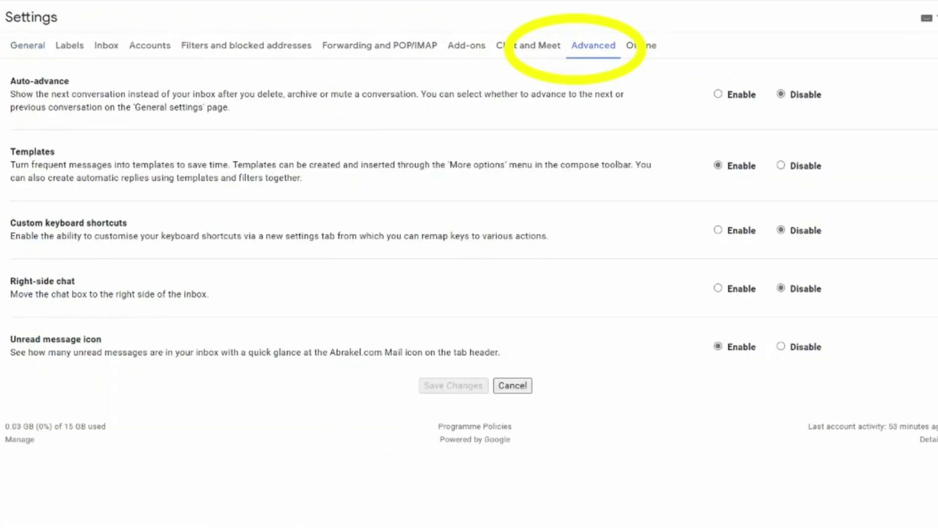
mouse_move(8, 156)
mouse_down()
mouse_move(147, 157)
mouse_move(66, 141)
mouse_up()
mouse_move(687, 167)
mouse_down()
mouse_move(829, 134)
mouse_move(717, 193)
mouse_move(728, 183)
mouse_up()
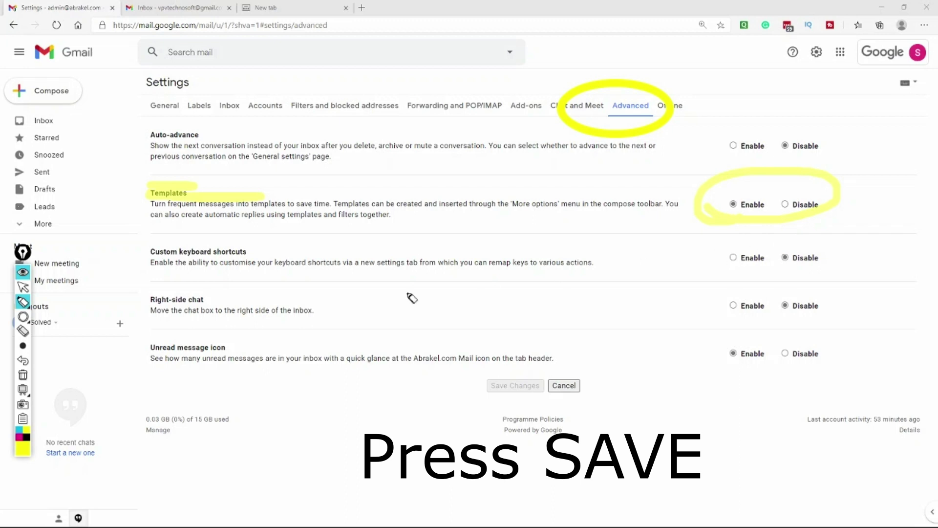
click(23, 374)
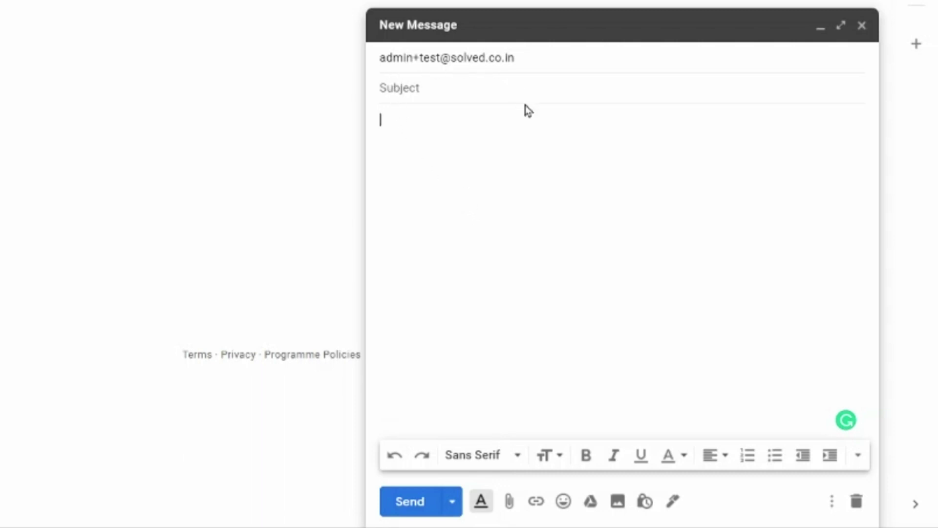
Send the blank message to the plus-addressed alias, confirming the no-subject warning.
click(410, 501)
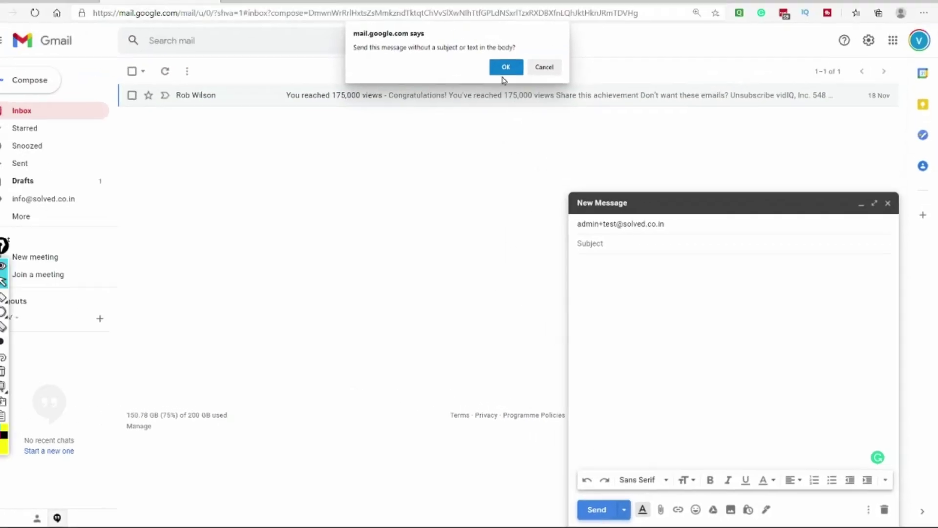
click(503, 73)
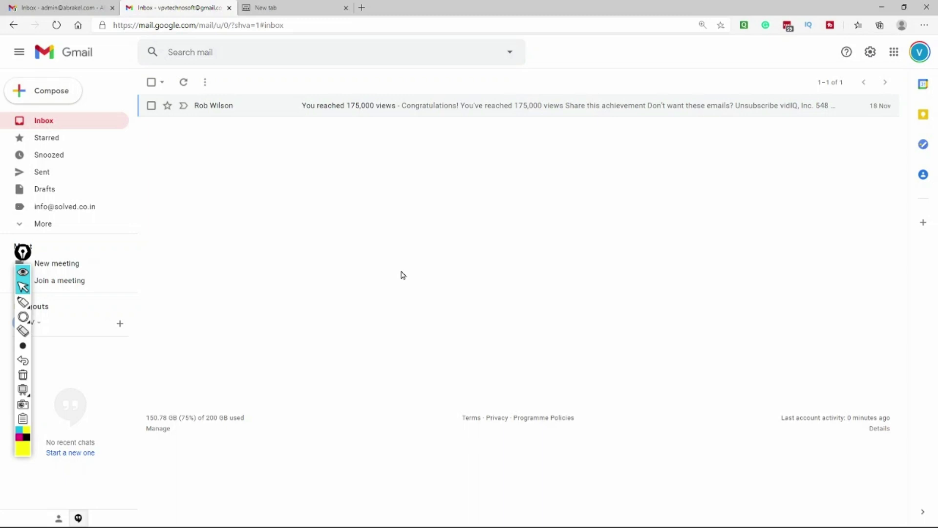
In the admin account, refresh the inbox and open the (no subject) message's recipient details.
click(97, 7)
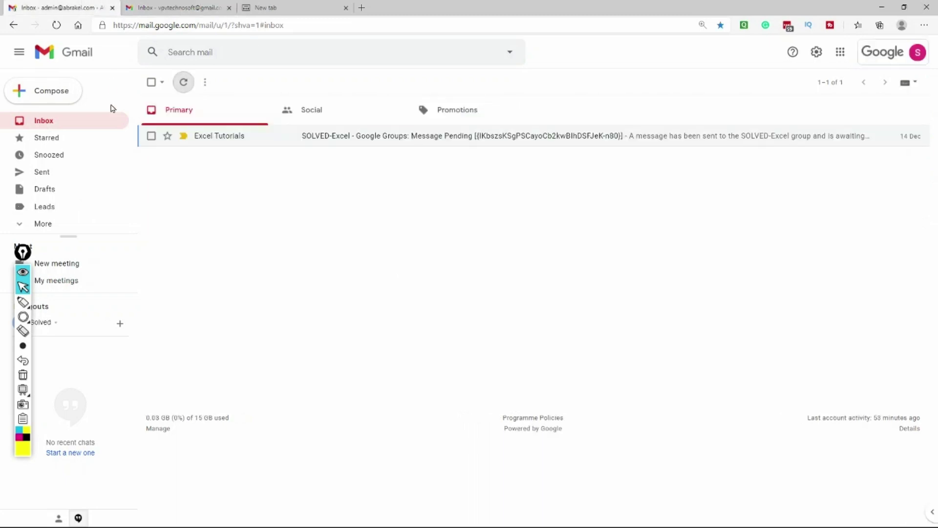
click(51, 123)
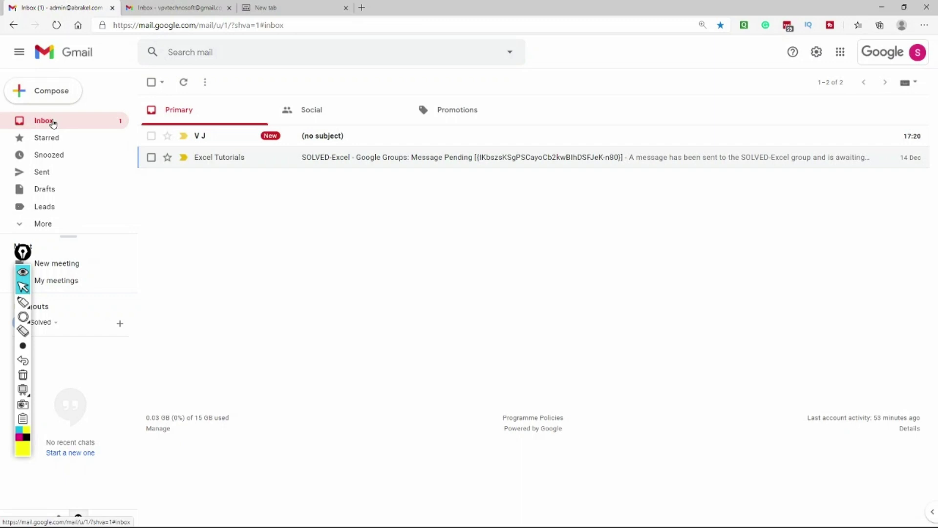
click(210, 141)
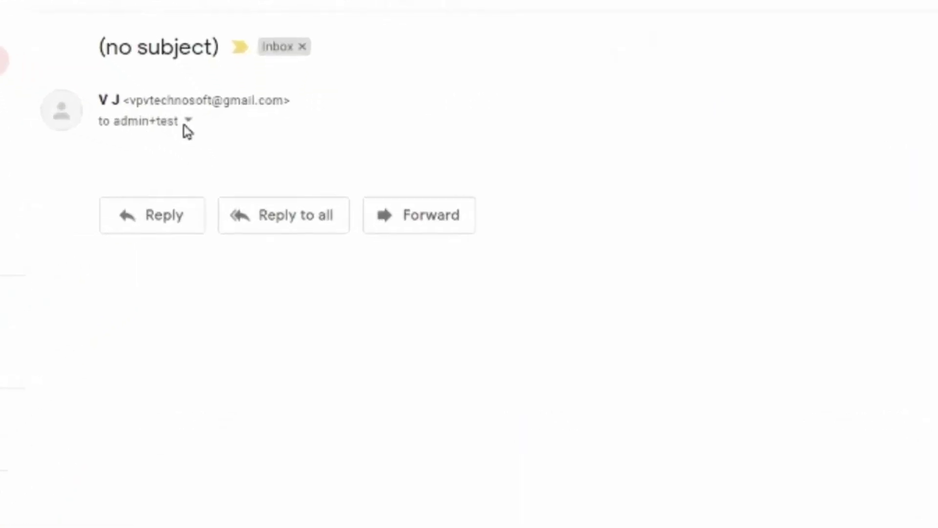
click(218, 147)
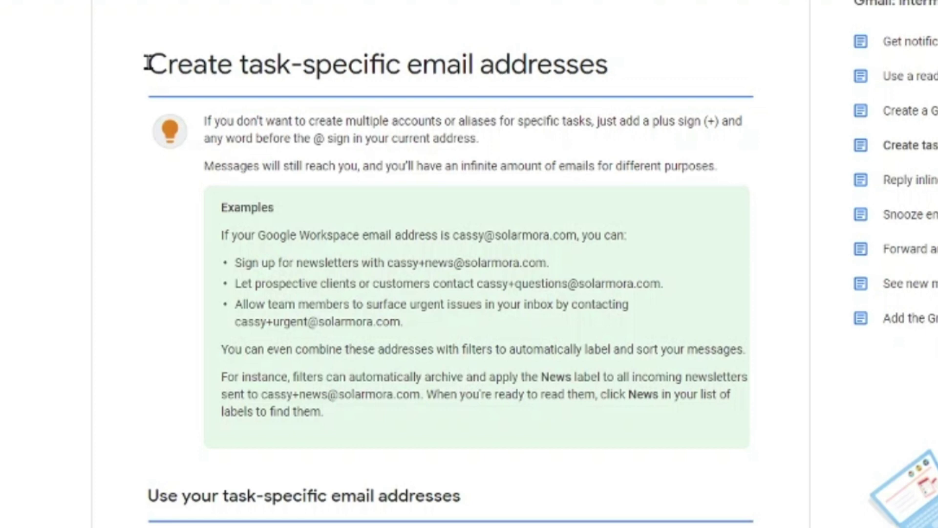
drag(147, 64, 617, 77)
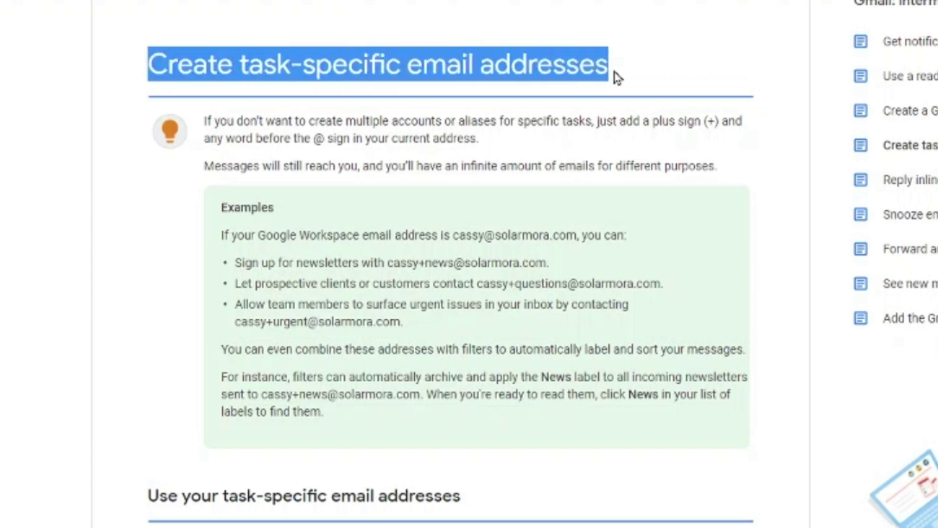
click(617, 77)
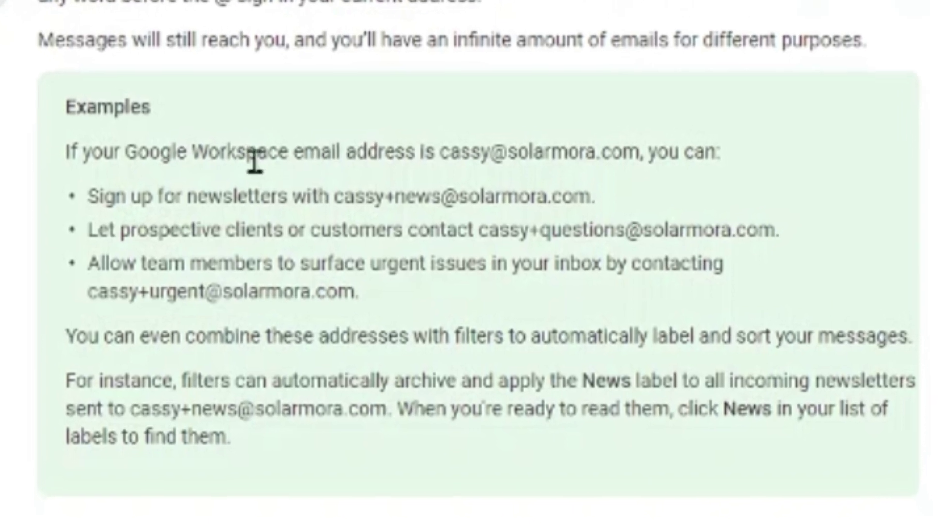
drag(349, 218, 444, 216)
drag(431, 142, 739, 149)
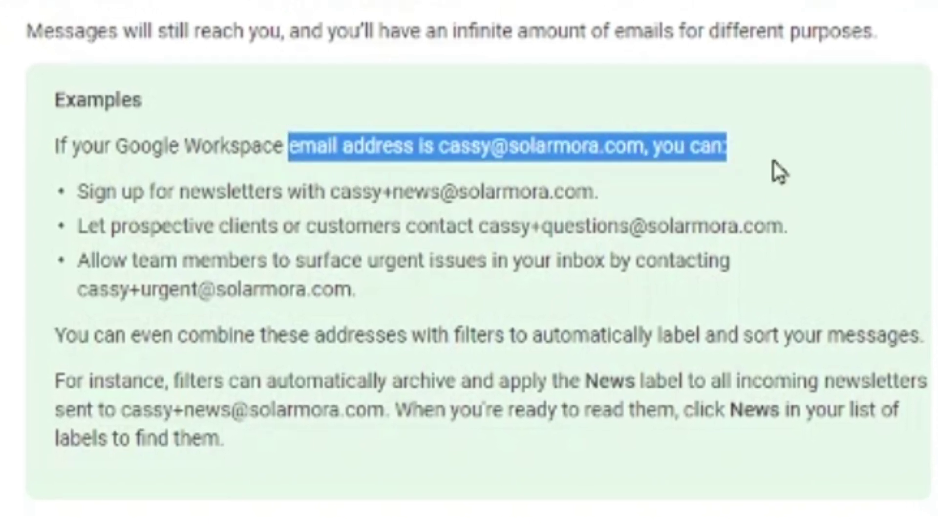
click(733, 166)
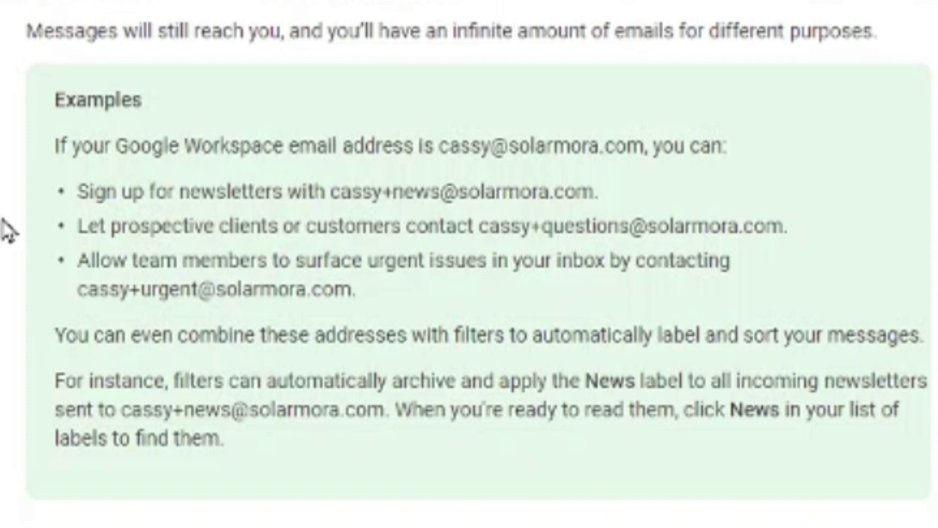
drag(373, 225, 765, 226)
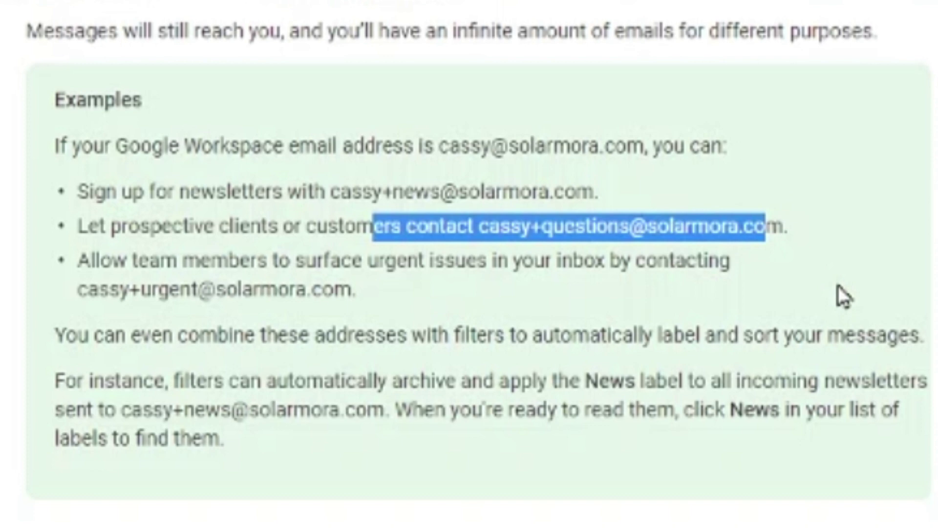
click(837, 286)
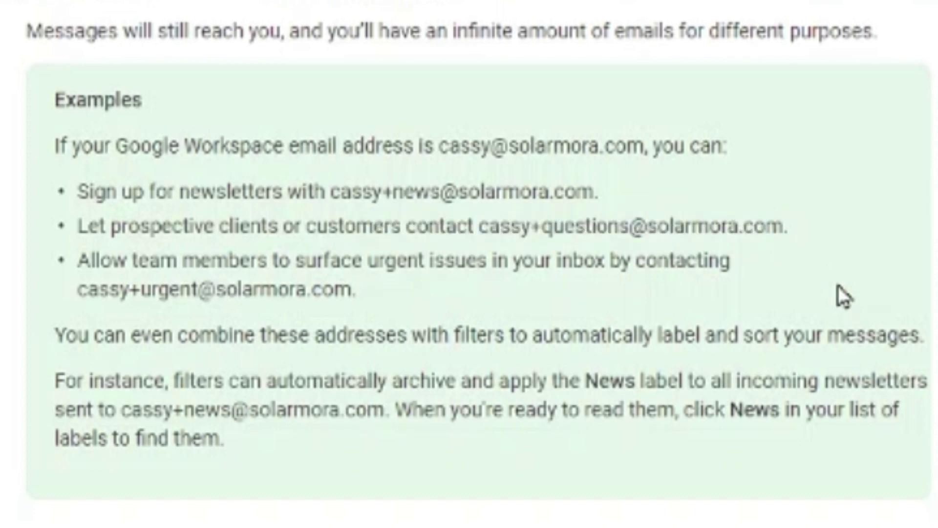
drag(162, 259, 675, 260)
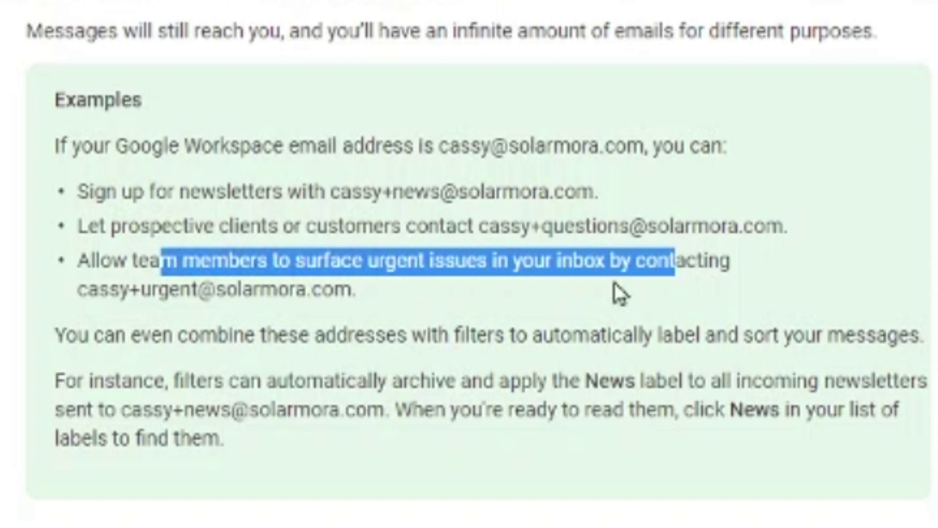
drag(140, 290, 351, 291)
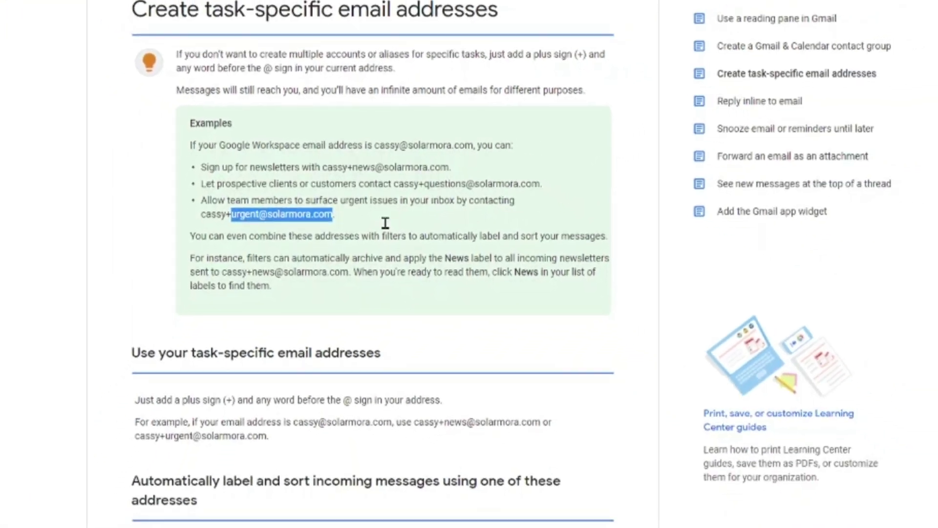
scroll(406, 249, down, 5)
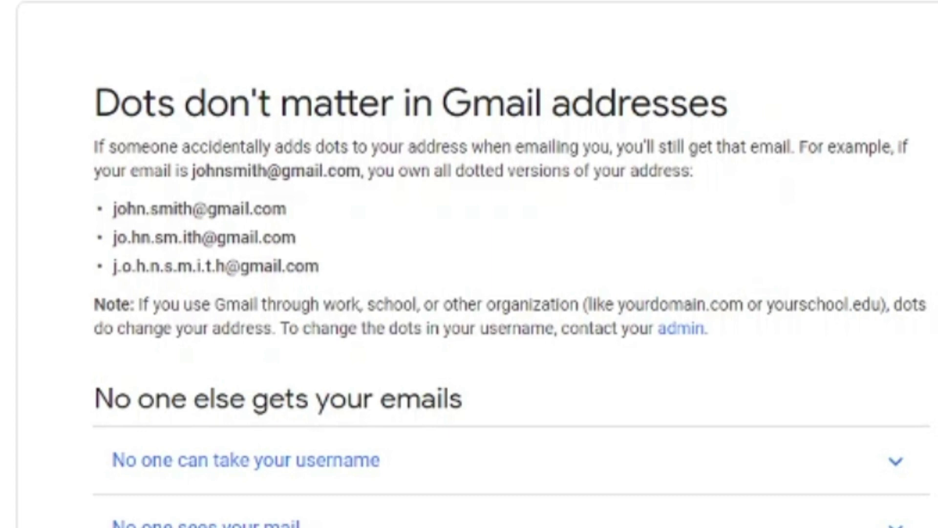
drag(111, 238, 312, 240)
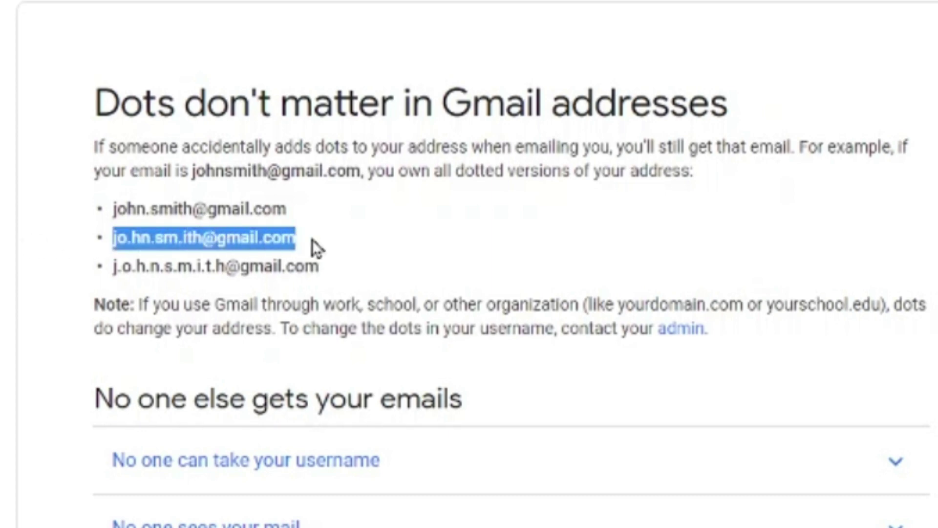
drag(113, 266, 322, 262)
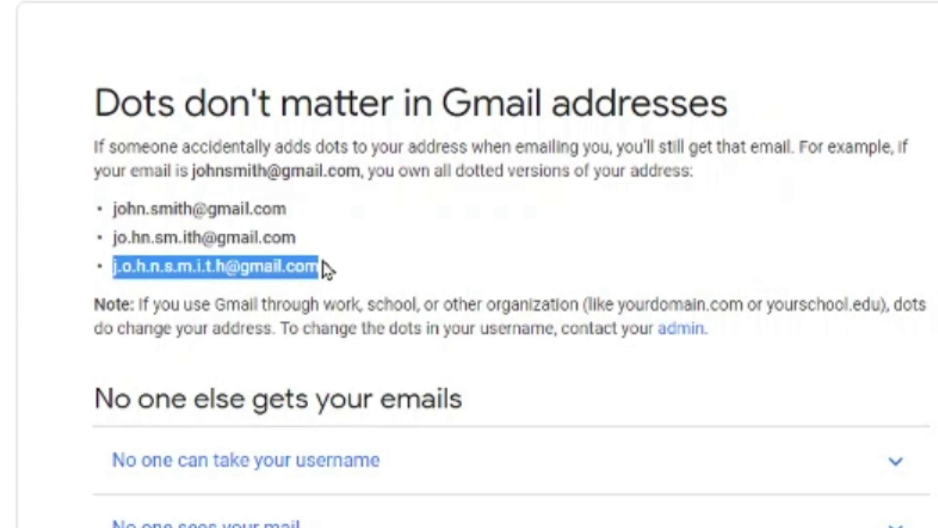
click(323, 262)
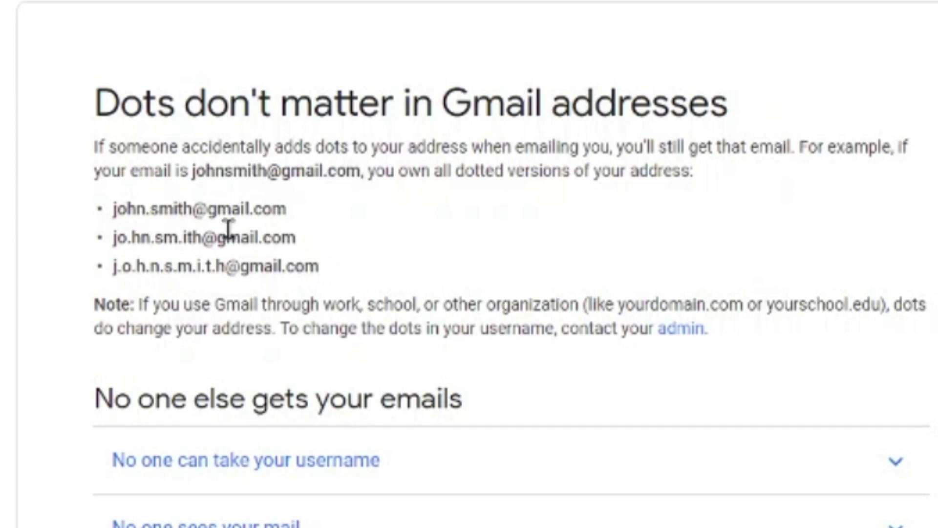
drag(198, 210, 283, 210)
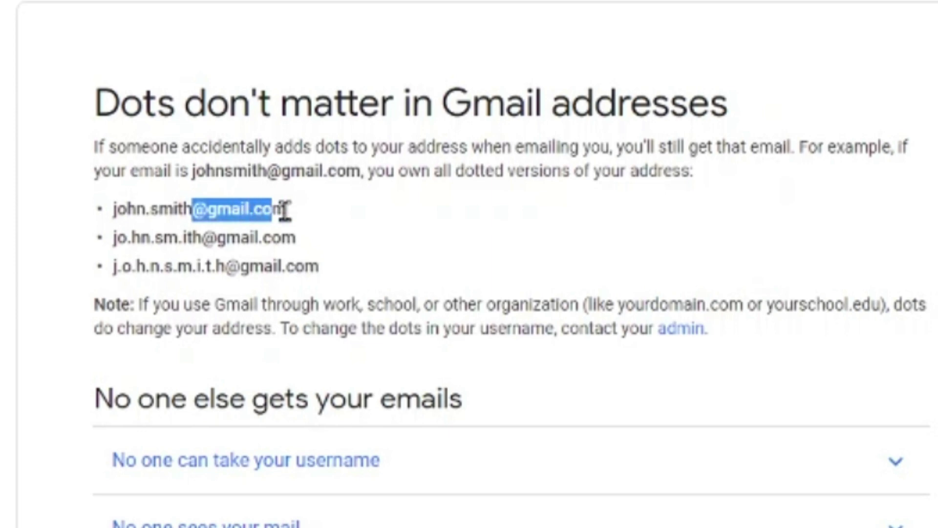
click(313, 215)
drag(192, 171, 264, 182)
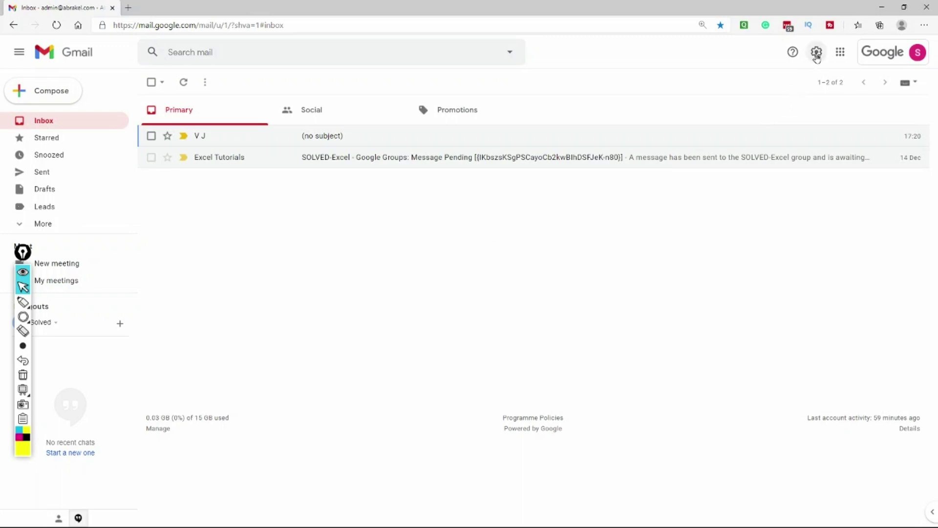
Put the reading pane right of the inbox, reload, and open the no-subject message there.
click(817, 53)
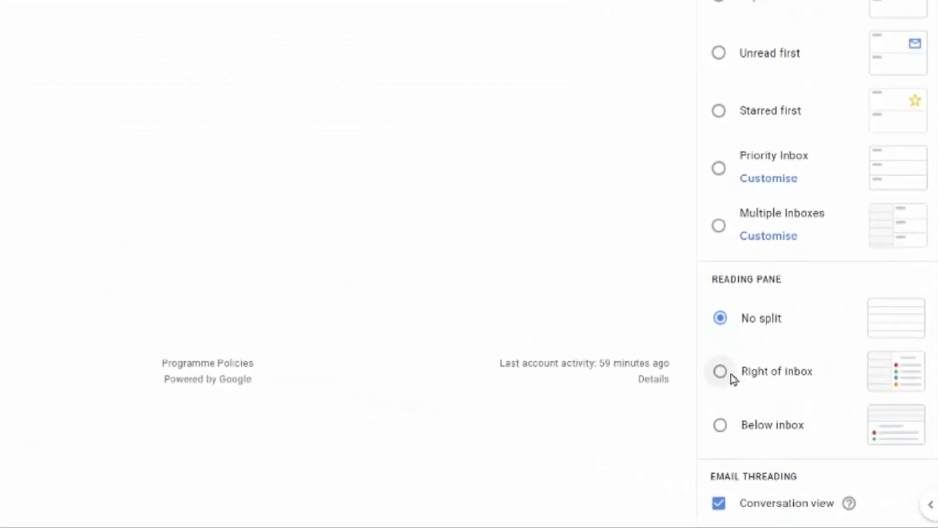
click(716, 369)
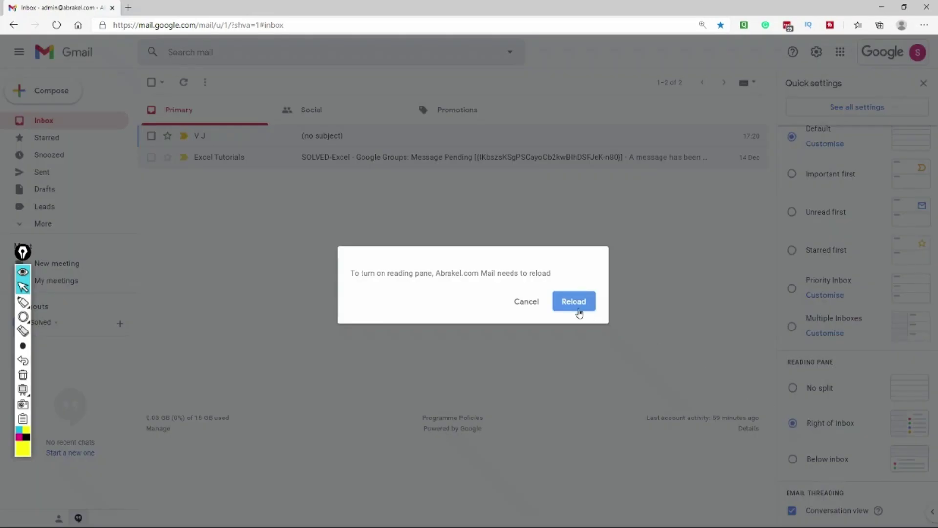
click(575, 303)
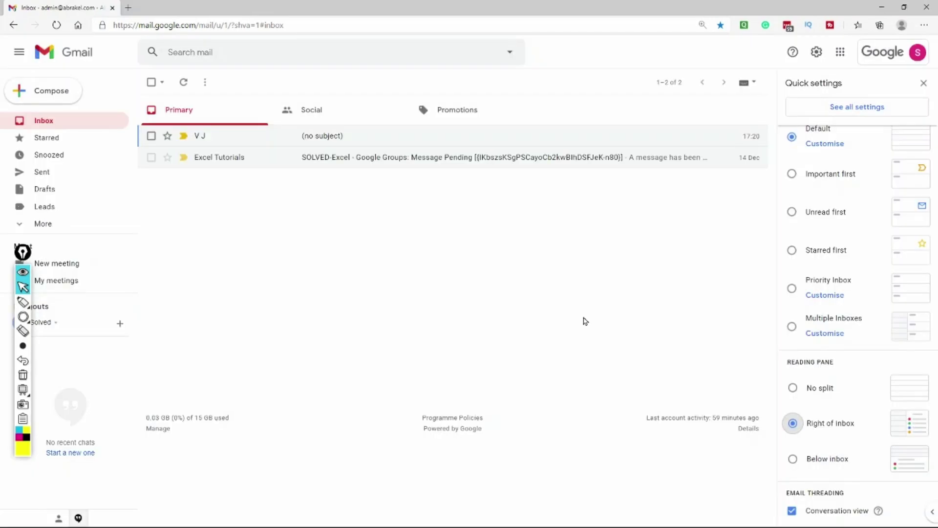
click(253, 141)
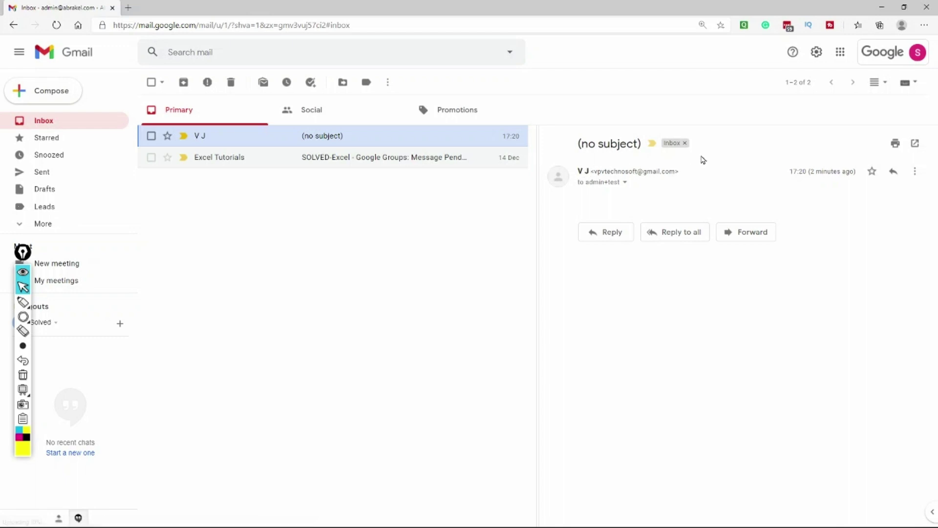
Try the Below inbox reading pane, then switch the reading pane to No split.
click(817, 54)
scroll(837, 293, down, 3)
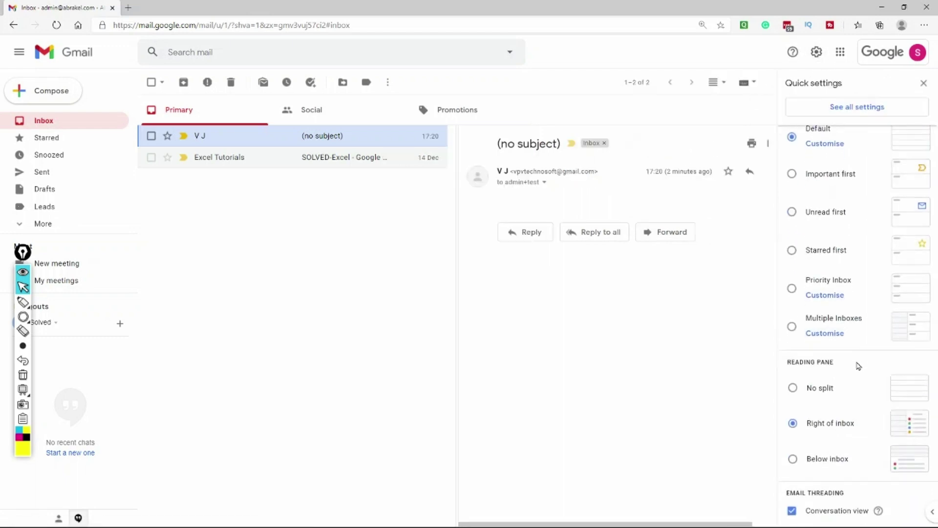
click(806, 458)
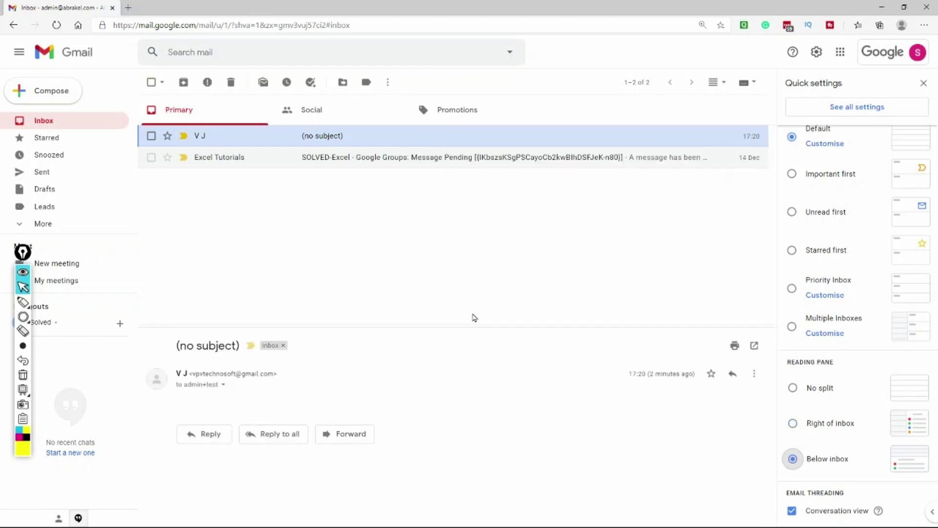
click(793, 389)
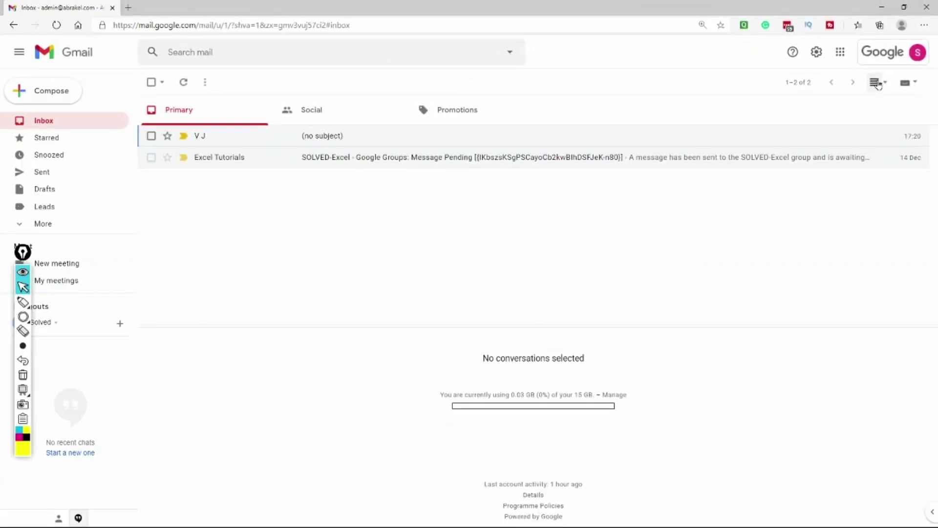
Use the split-pane toggle to try a horizontal split, then settle on vertical split.
click(876, 83)
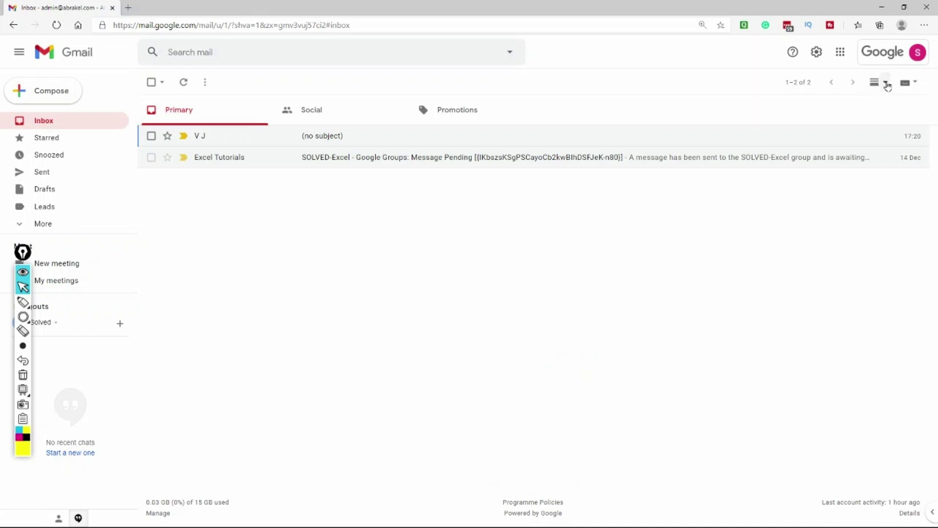
click(884, 82)
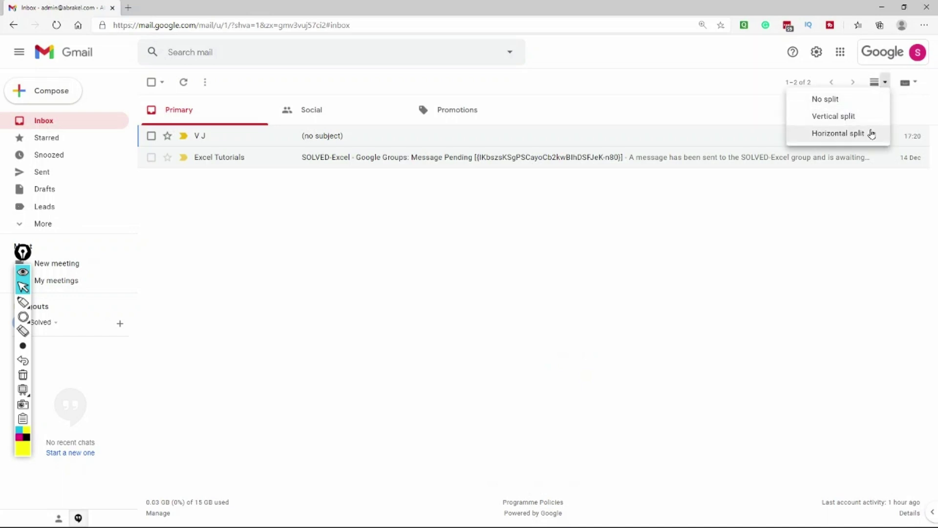
click(872, 134)
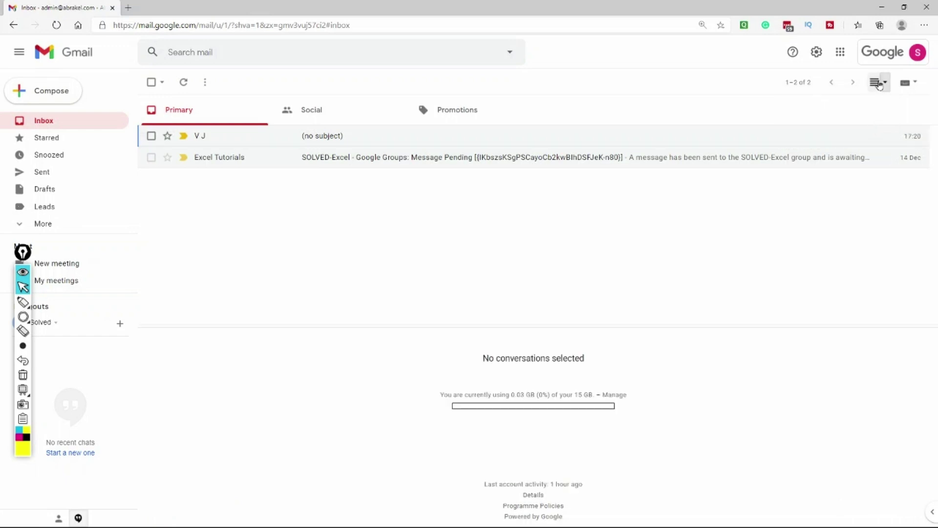
click(885, 82)
click(859, 121)
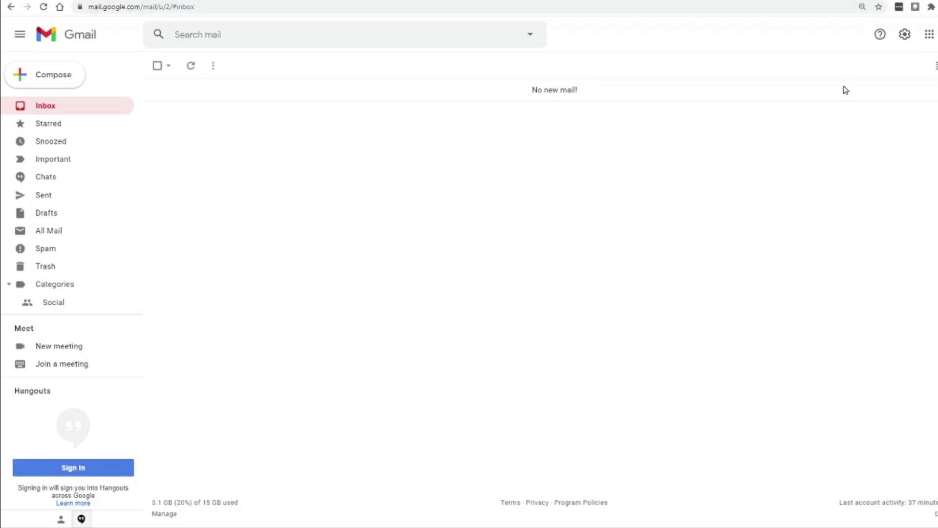
Open Quick settings and choose View all beside Theme to see the theme gallery.
click(904, 35)
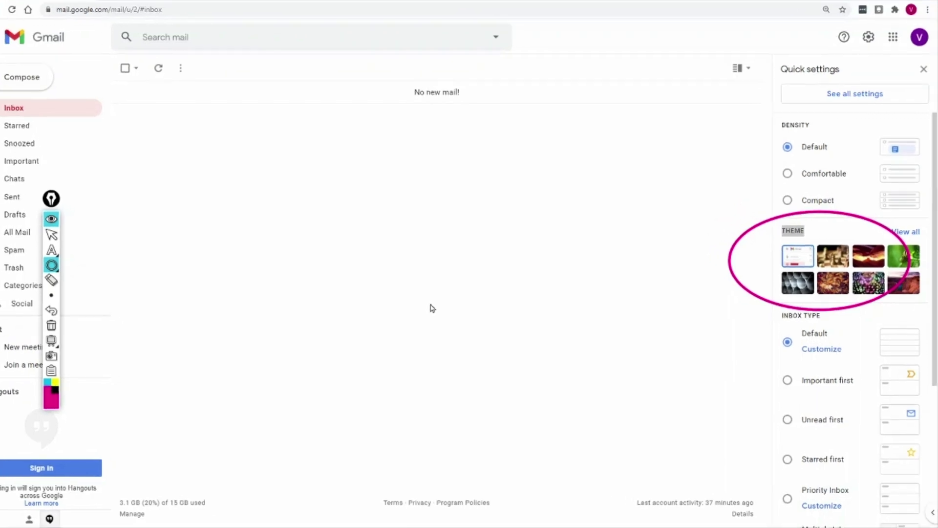
click(51, 325)
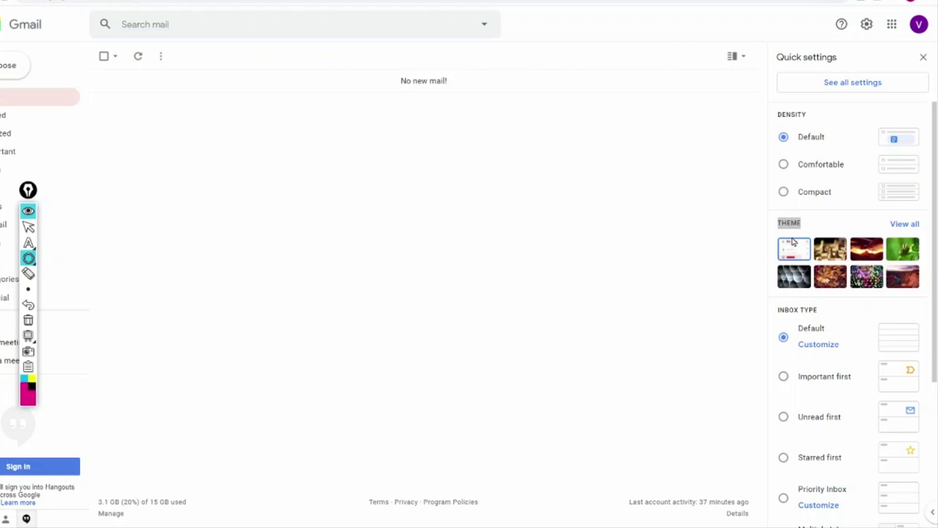
click(905, 224)
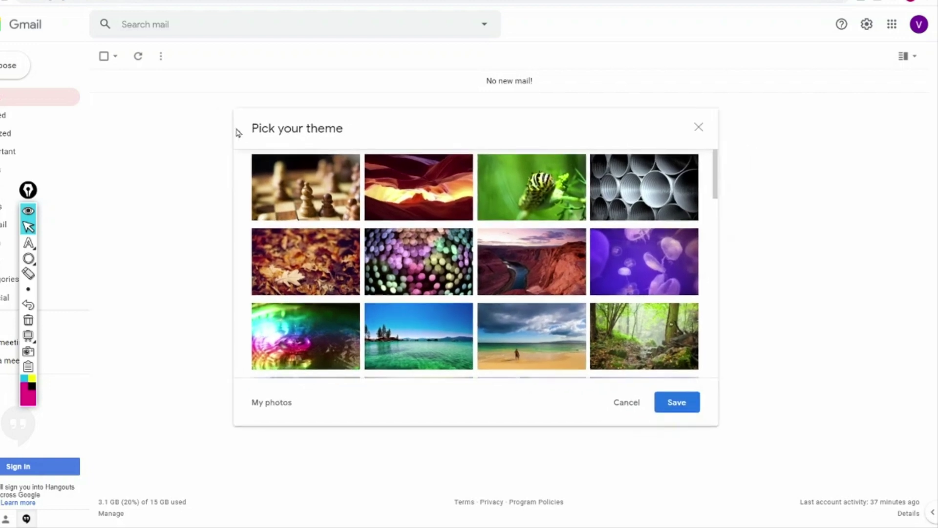
Pick the Dark tile in the theme gallery and save it as Gmail's theme.
scroll(273, 195, down, 1)
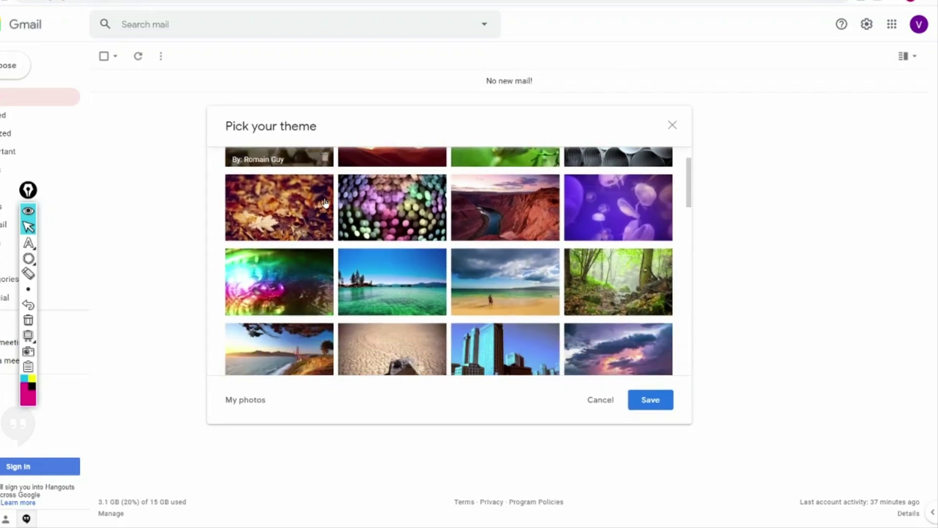
scroll(482, 215, down, 2)
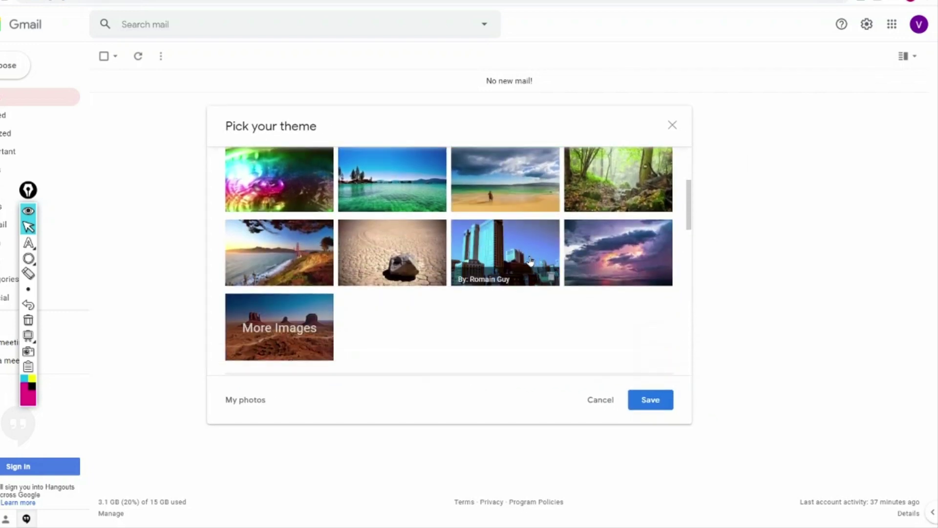
scroll(531, 261, down, 4)
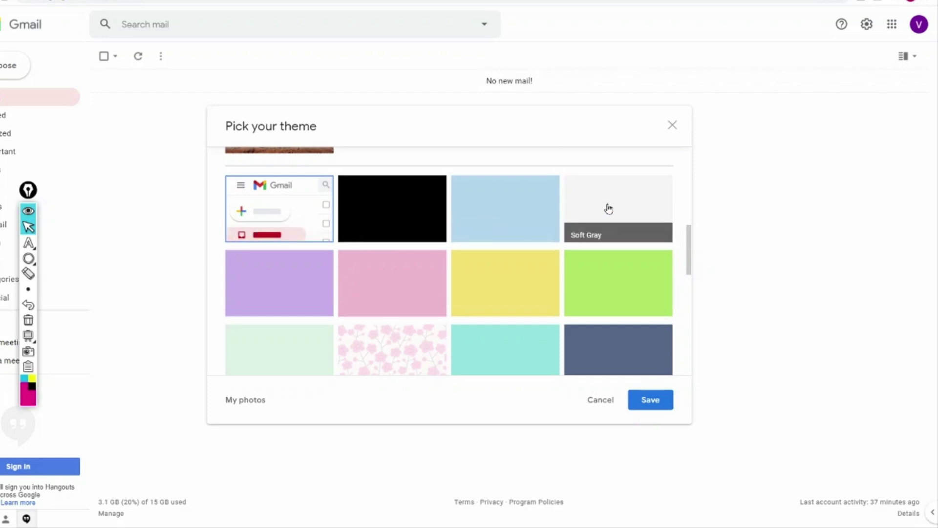
click(424, 211)
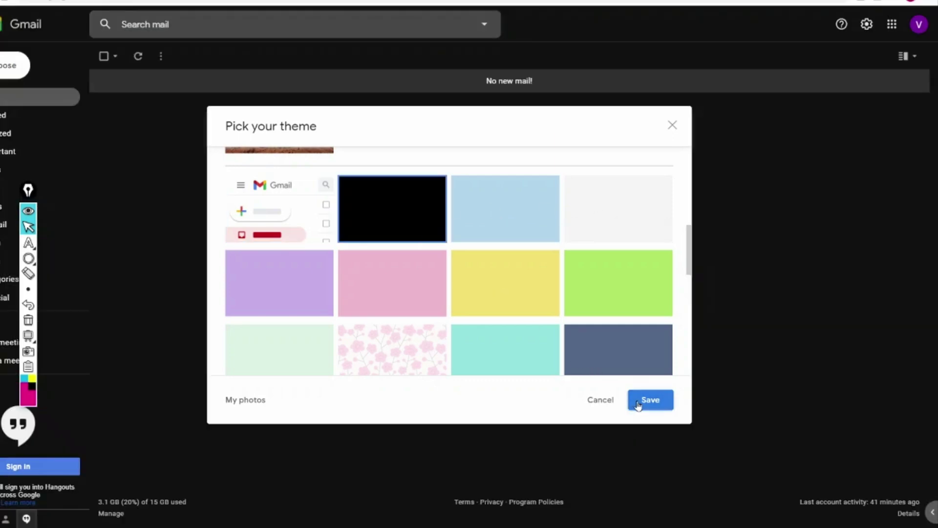
click(637, 406)
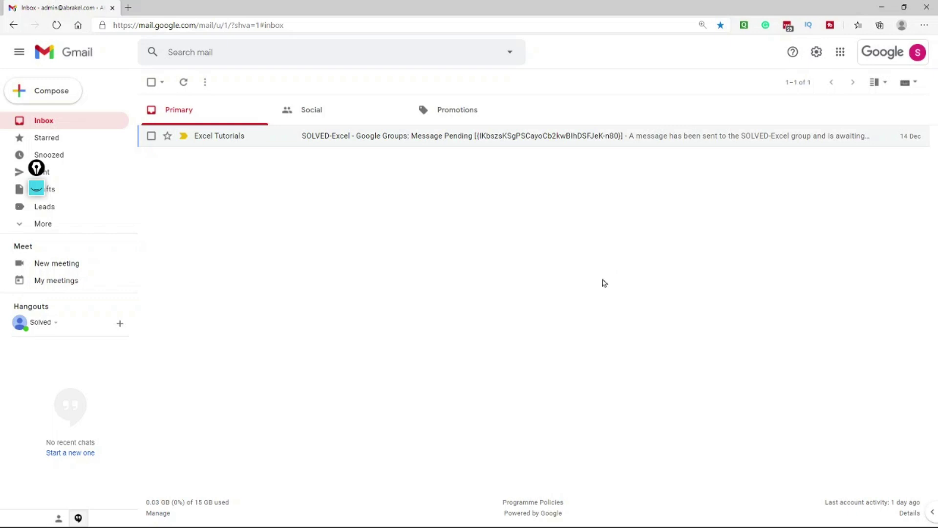
Open the full Gmail Settings page and scroll down to the Signature section.
click(816, 52)
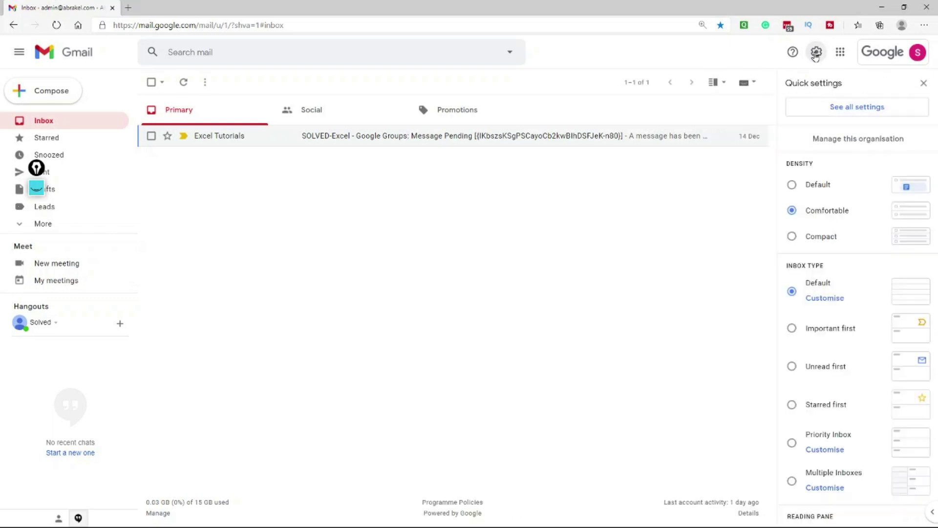
click(833, 109)
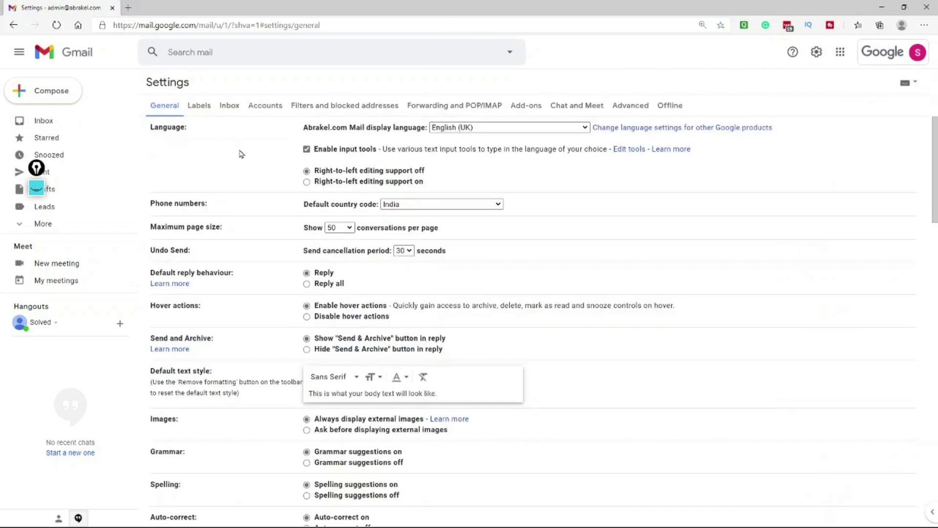
scroll(241, 156, down, 2)
scroll(241, 156, down, 1)
scroll(241, 156, down, 3)
scroll(241, 156, up, 5)
scroll(249, 190, down, 15)
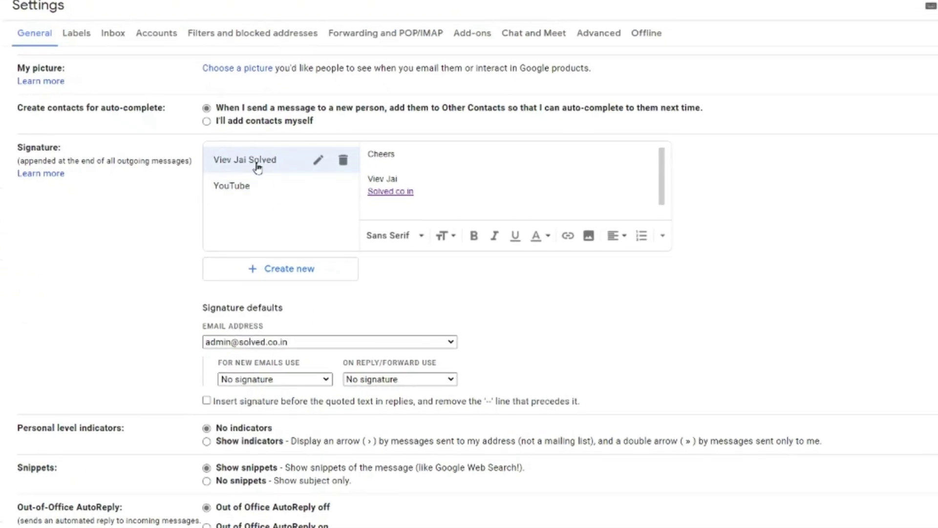
Review the saved Cheers and YouTube signatures and the Signature defaults area.
click(257, 168)
click(434, 167)
click(289, 187)
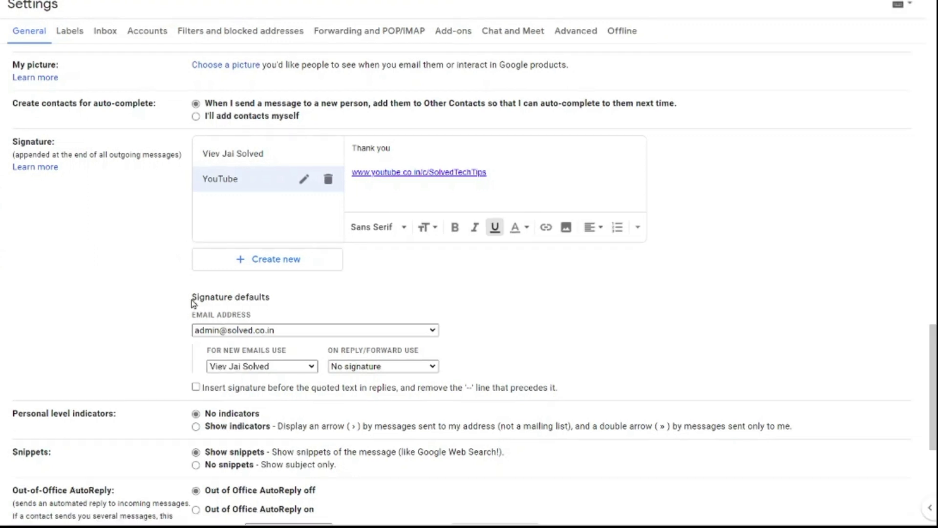
drag(192, 302, 268, 303)
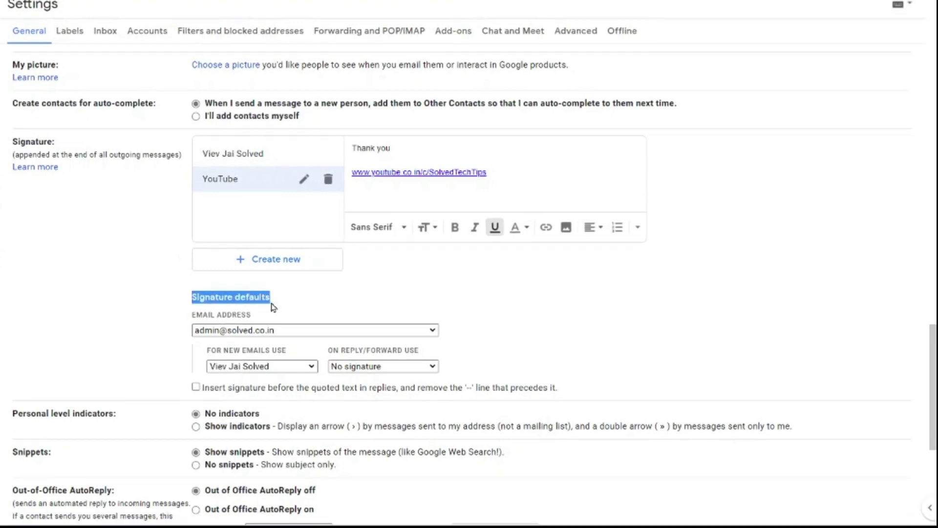
click(268, 306)
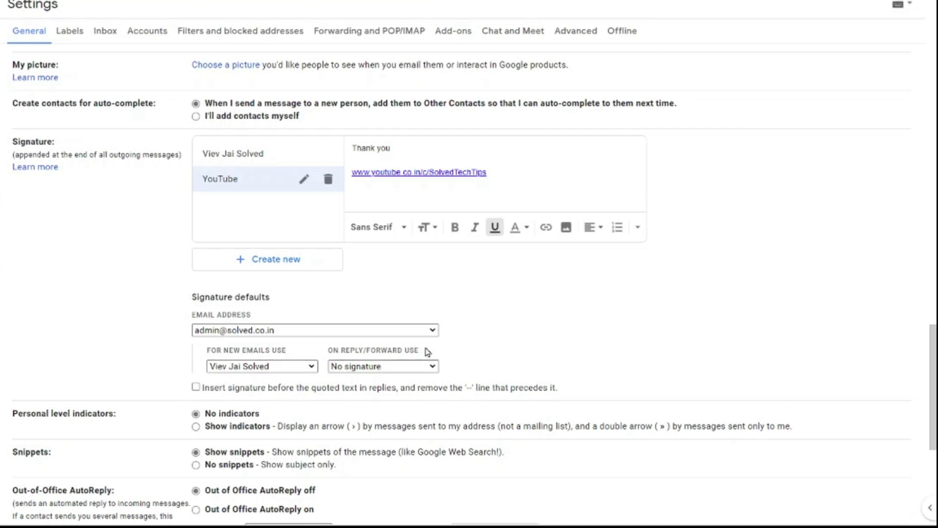
Try each signature for 'On reply/forward use', settle on No signature, and save changes.
click(424, 367)
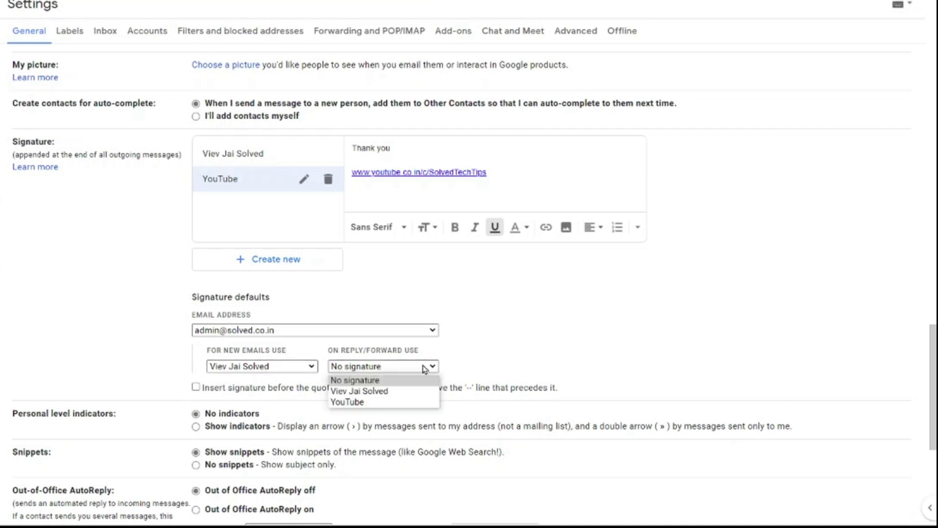
click(414, 393)
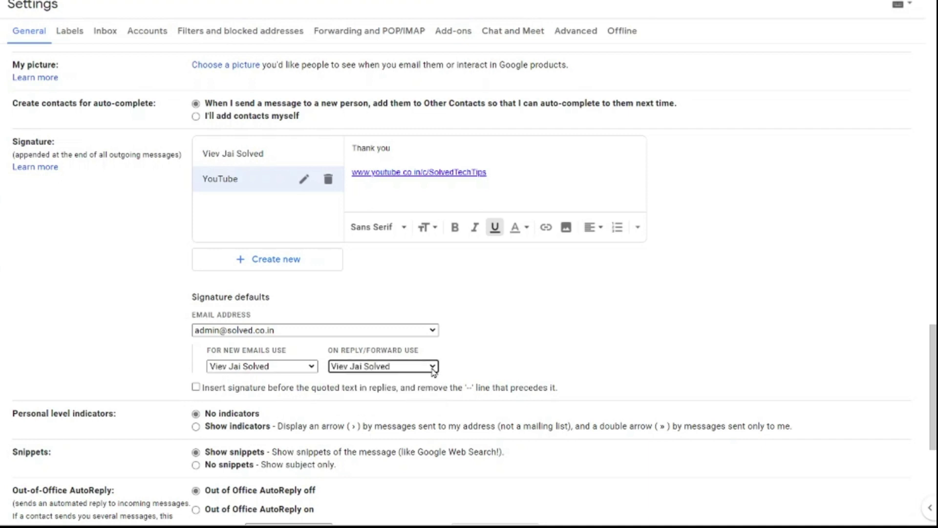
click(433, 367)
click(409, 403)
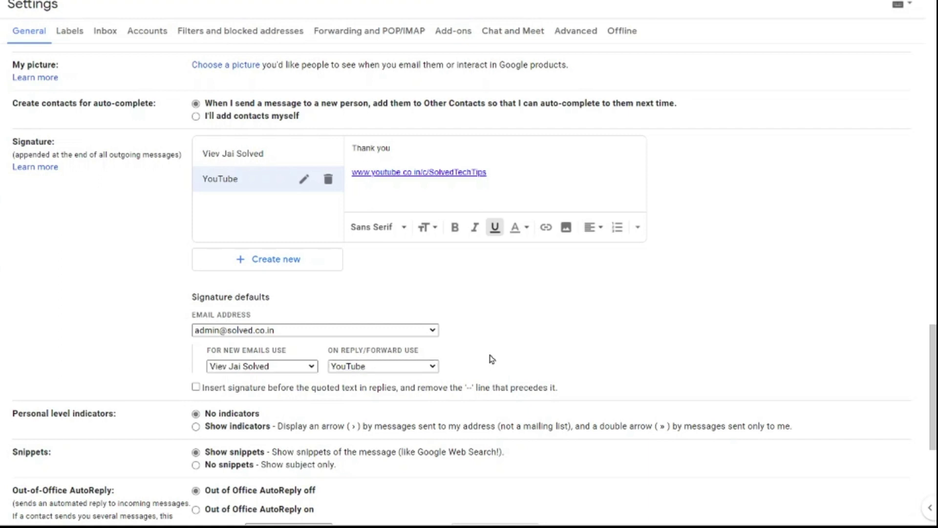
click(407, 366)
click(396, 380)
scroll(522, 204, down, 6)
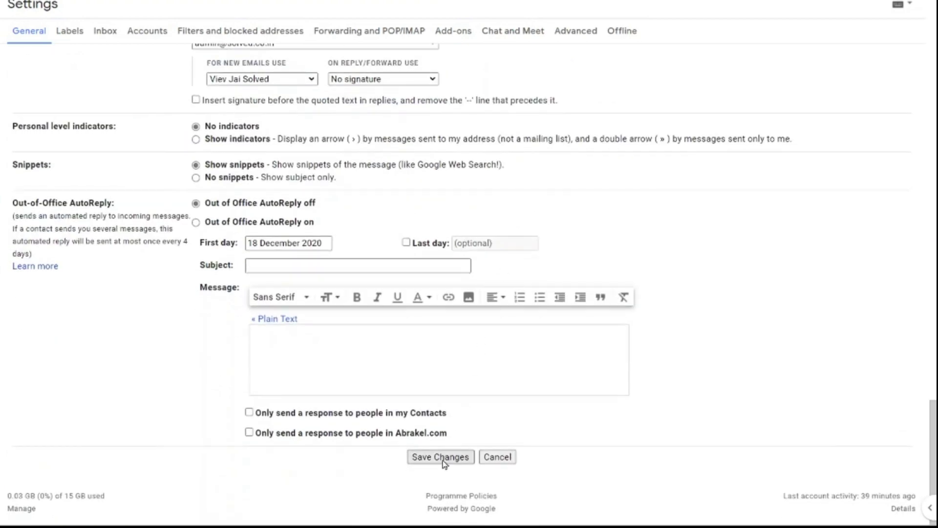
click(442, 459)
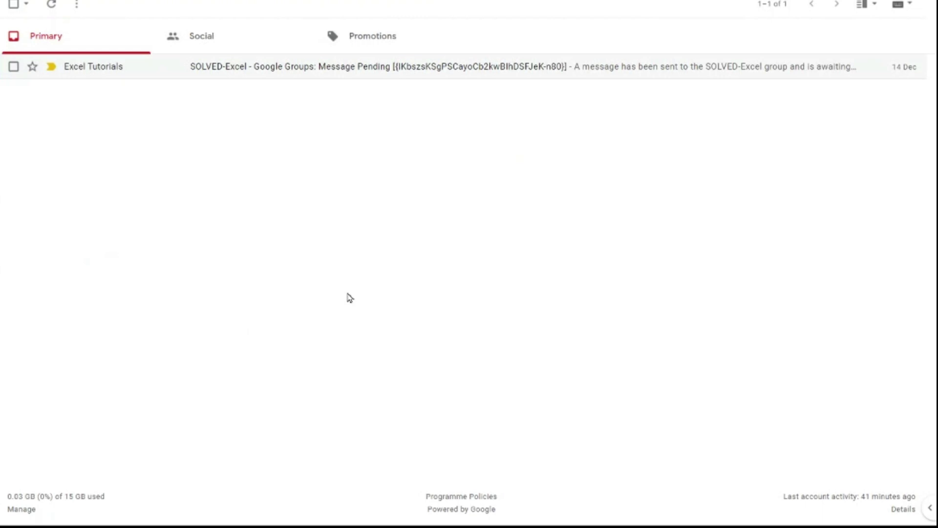
Compose a new message, check the Cheers signature is auto-inserted, then discard the draft.
click(1, 10)
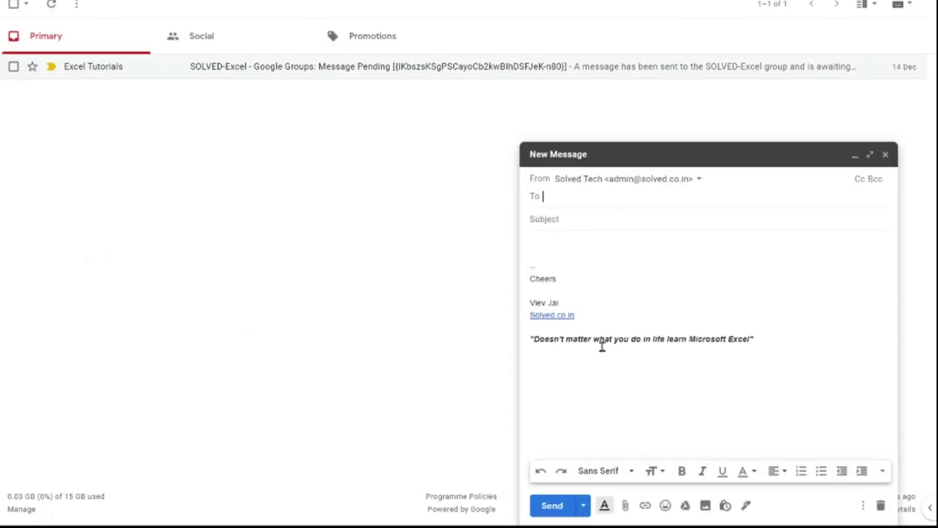
drag(770, 345, 507, 263)
click(592, 238)
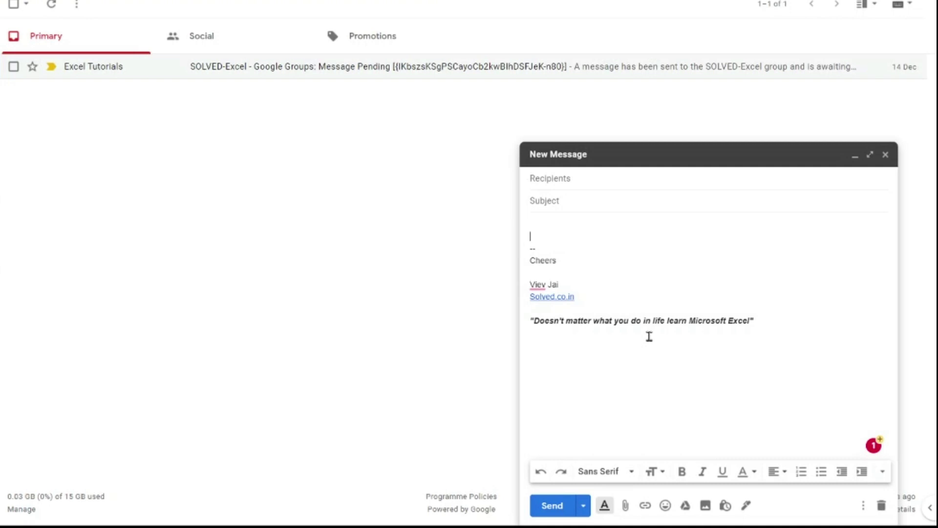
click(884, 154)
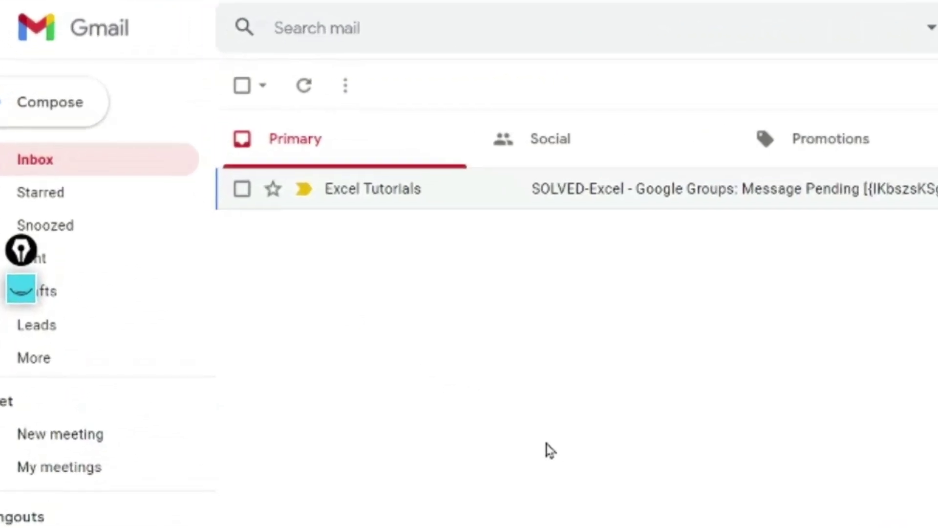
click(280, 194)
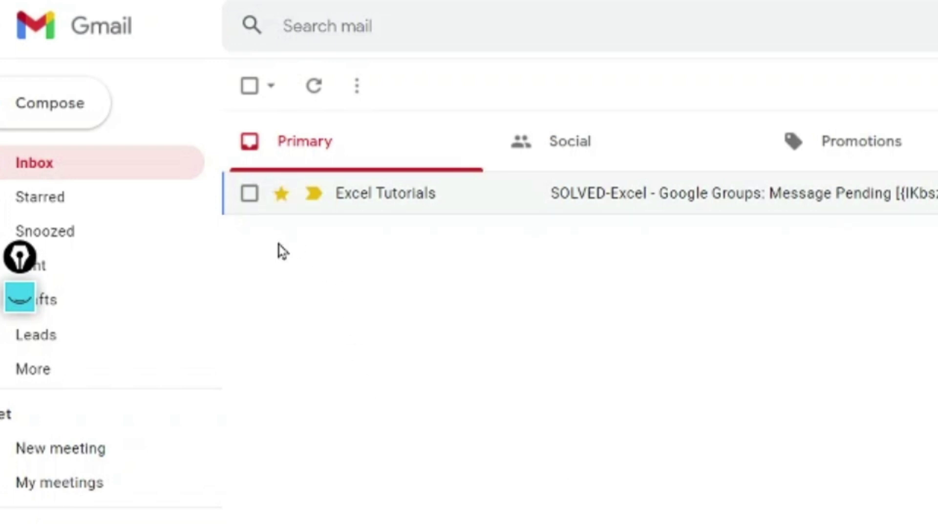
click(281, 193)
click(281, 195)
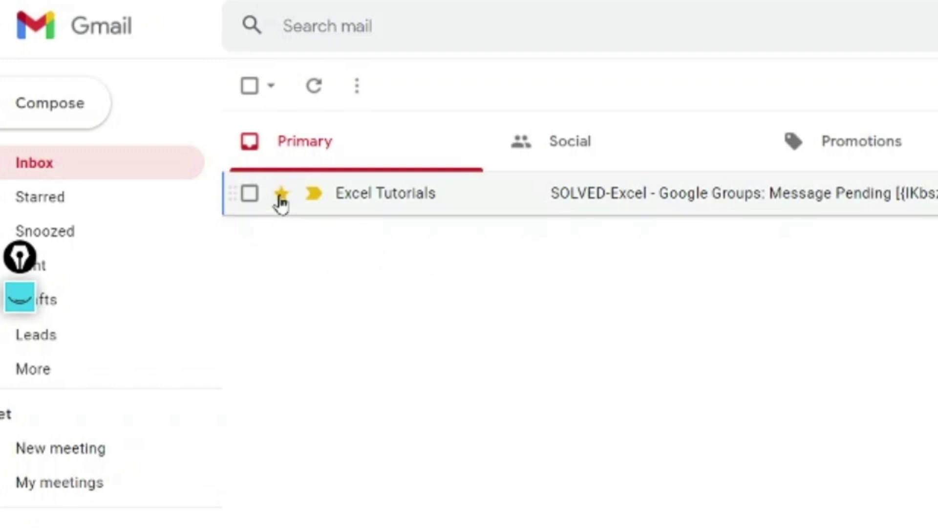
click(281, 195)
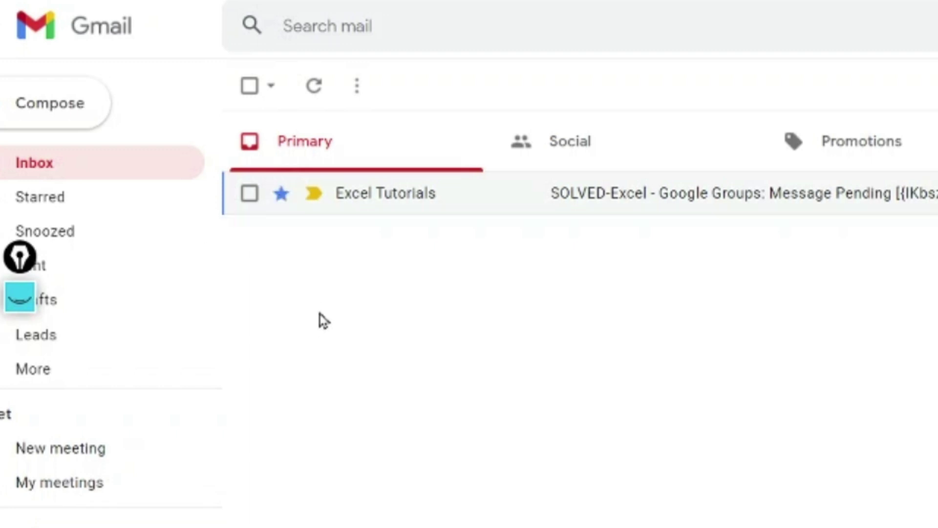
click(281, 196)
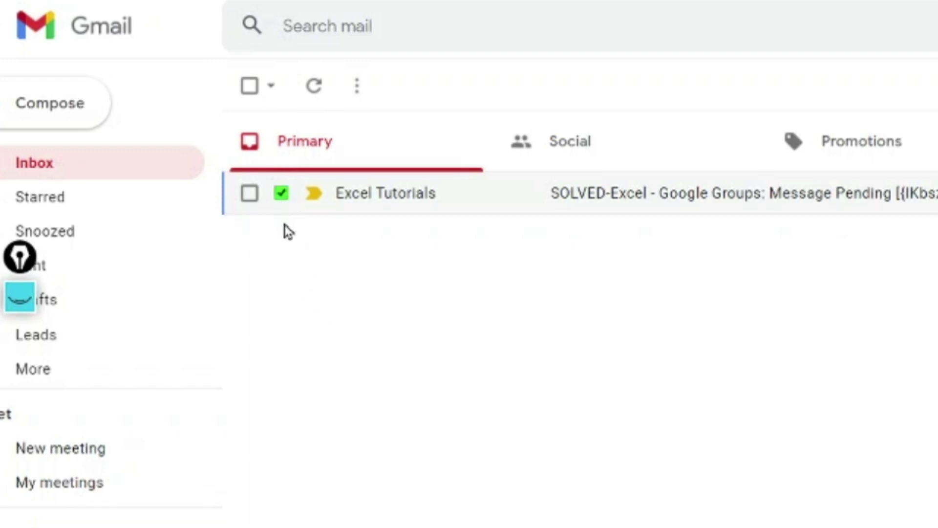
click(282, 197)
click(282, 195)
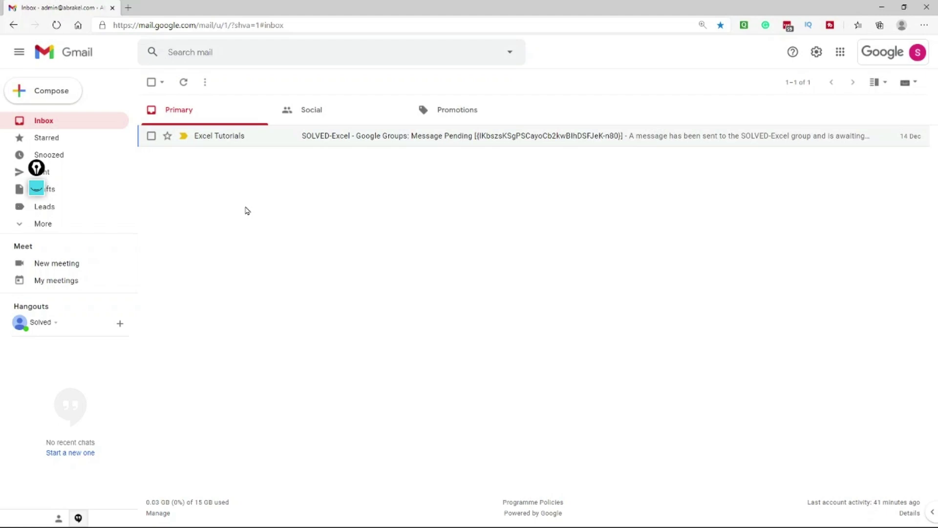
Go to the full Settings page and work in the Stars section.
click(816, 52)
click(840, 107)
scroll(235, 157, down, 14)
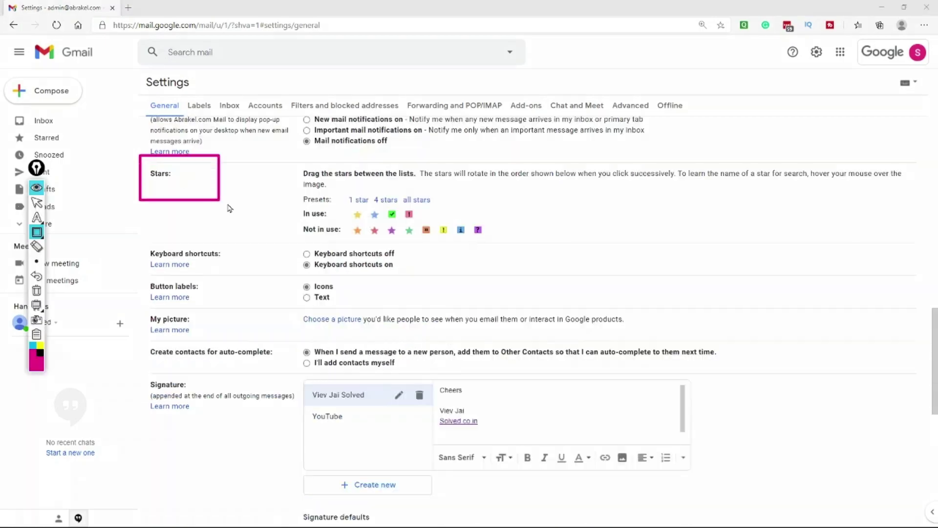
drag(228, 205, 905, 240)
drag(286, 190, 353, 200)
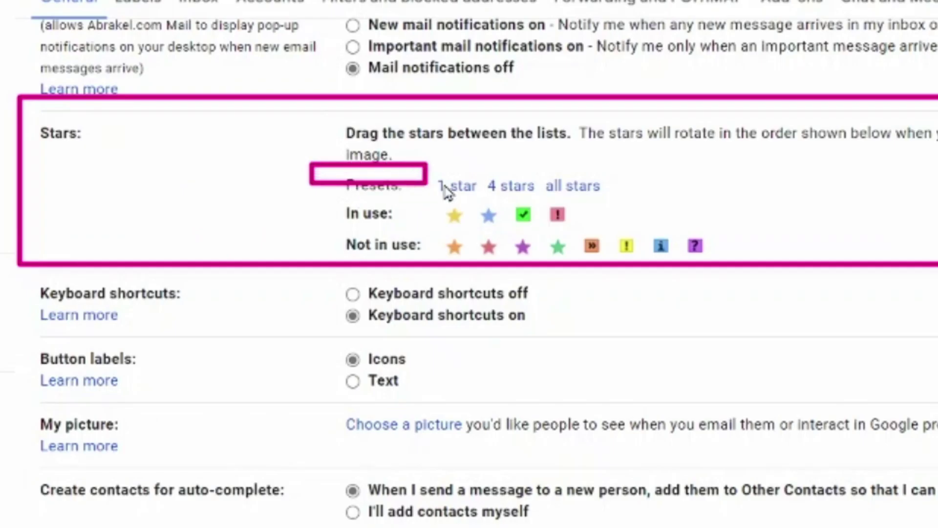
mouse_move(446, 191)
mouse_down()
mouse_move(626, 210)
mouse_move(637, 200)
mouse_up()
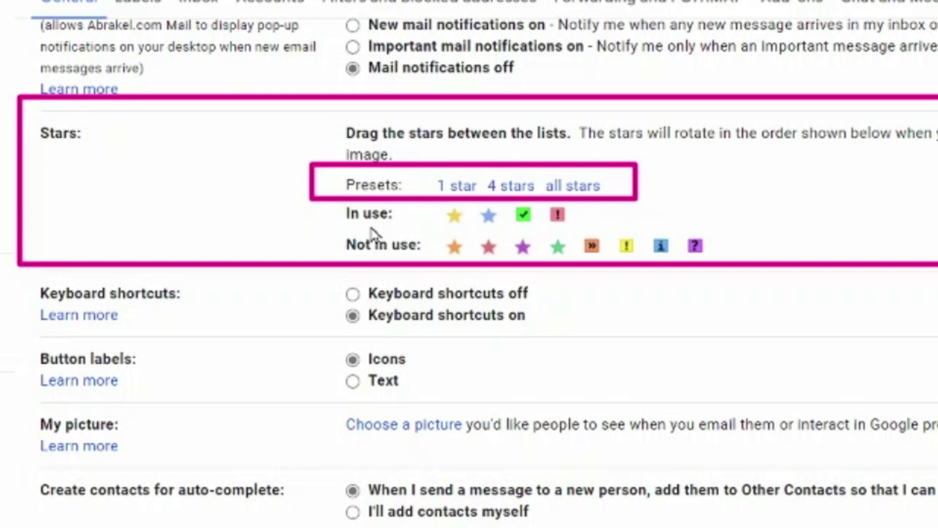
drag(310, 202, 643, 229)
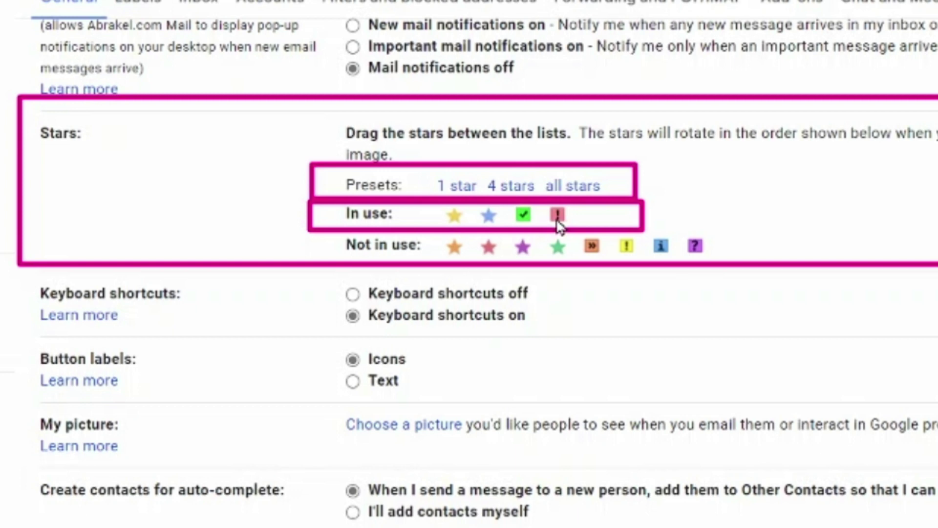
drag(314, 247, 733, 271)
key(Escape)
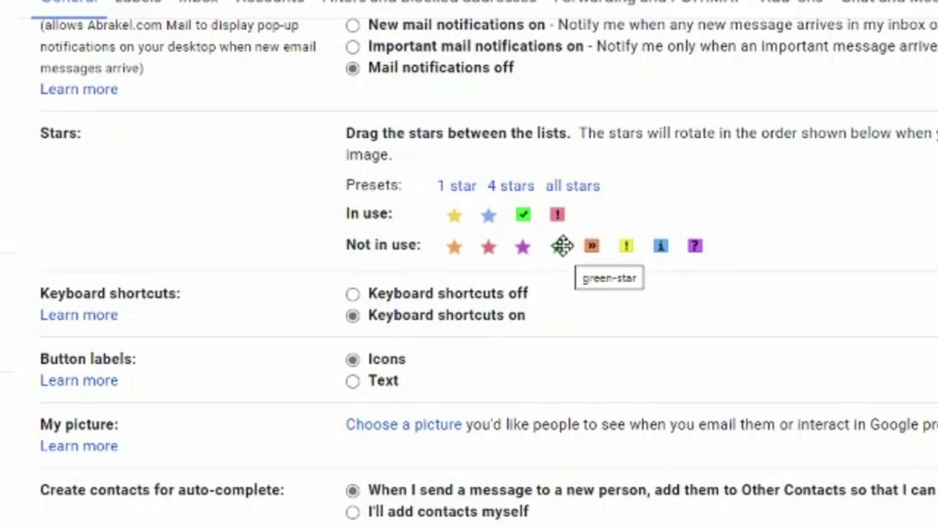
Move the green star and purple question mark from Not in use to In use.
drag(561, 245, 588, 215)
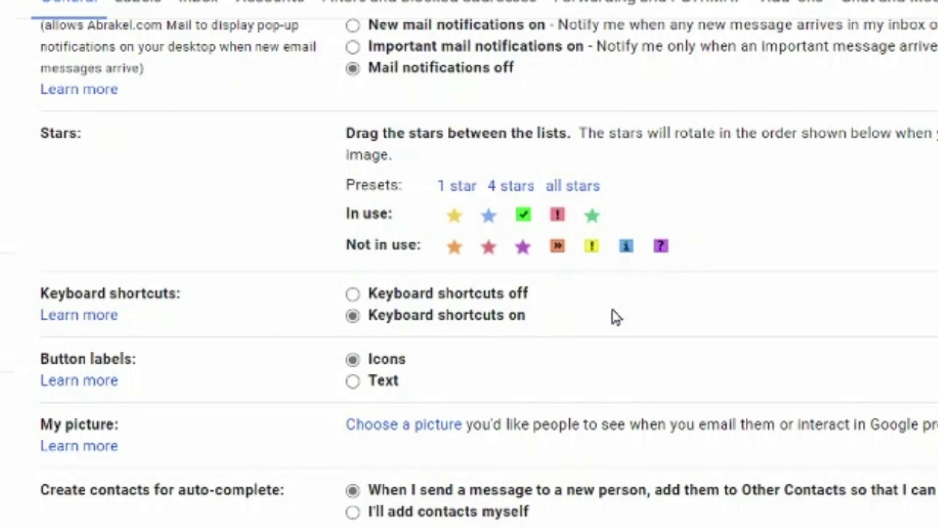
drag(664, 248, 621, 212)
scroll(801, 298, down, 8)
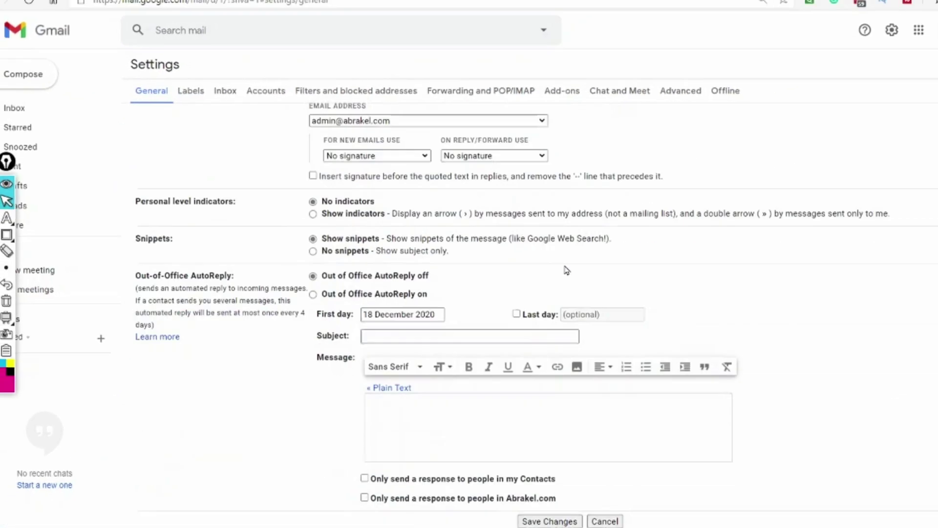
Save the star settings, then star the Excel Tutorials message with yellow and blue stars.
click(549, 521)
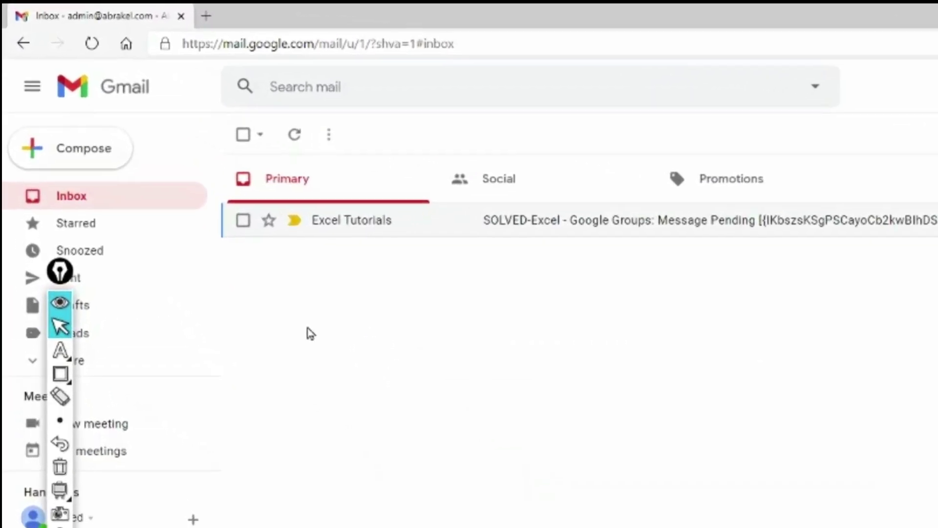
click(269, 220)
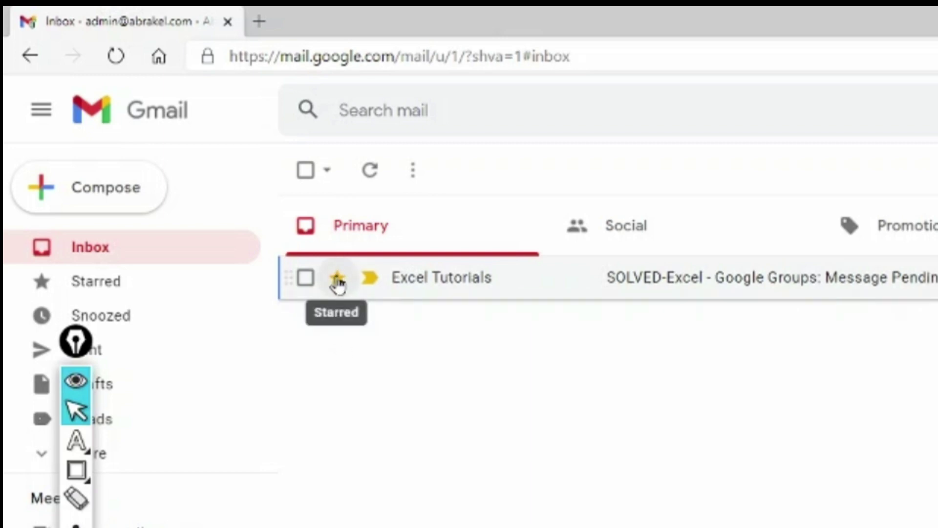
click(337, 282)
click(337, 281)
click(337, 281)
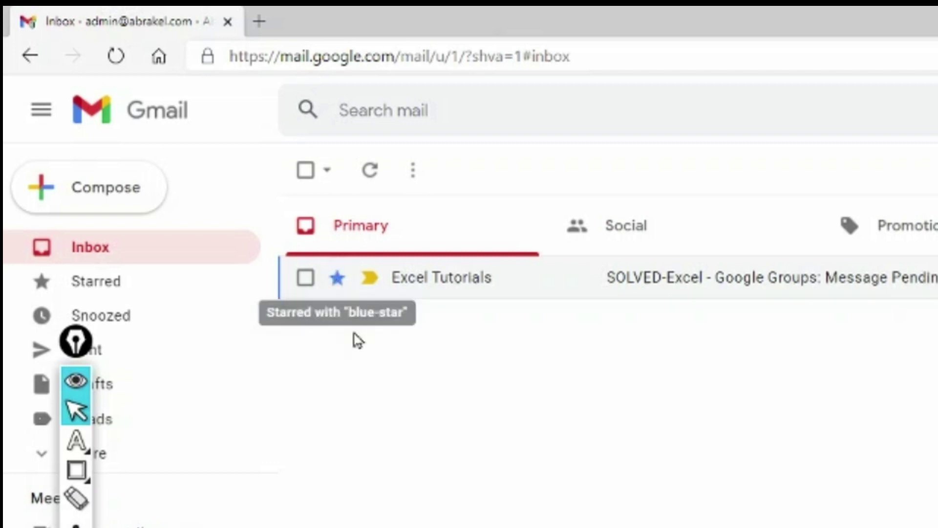
click(337, 286)
Cycle its star through yellow, green check, red exclamation, green star and purple question, ending unstarred.
click(337, 283)
click(337, 283)
click(338, 283)
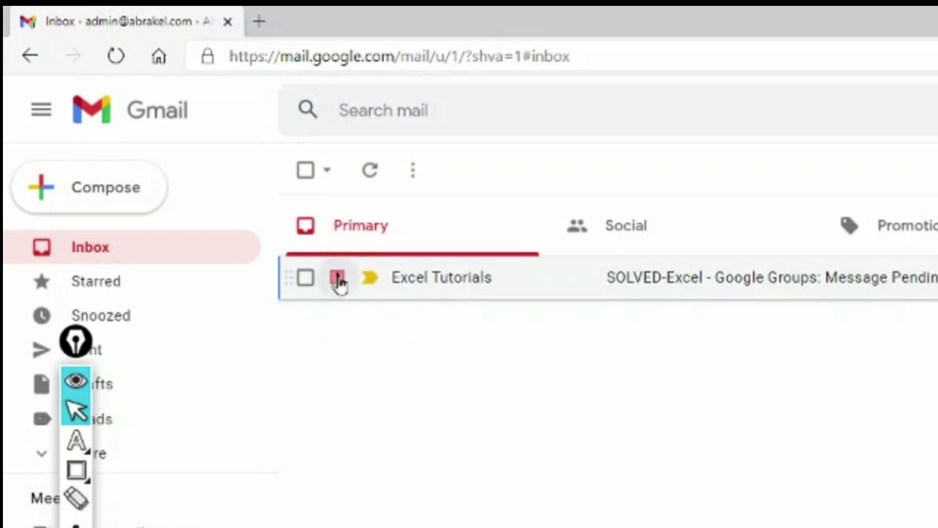
click(338, 283)
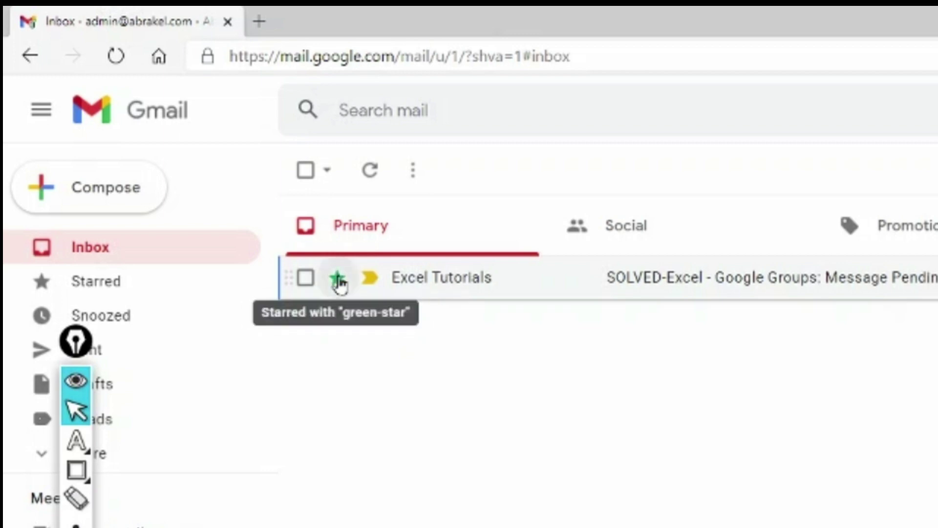
click(338, 282)
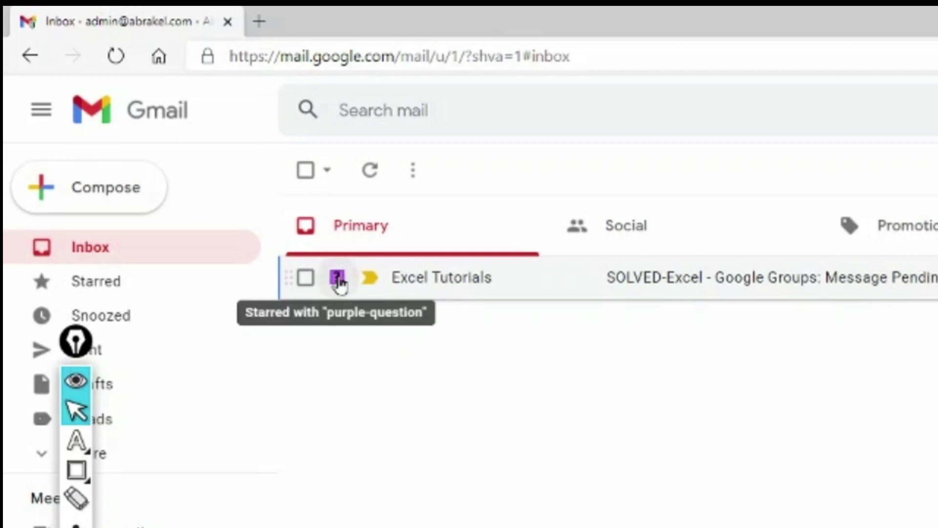
click(338, 282)
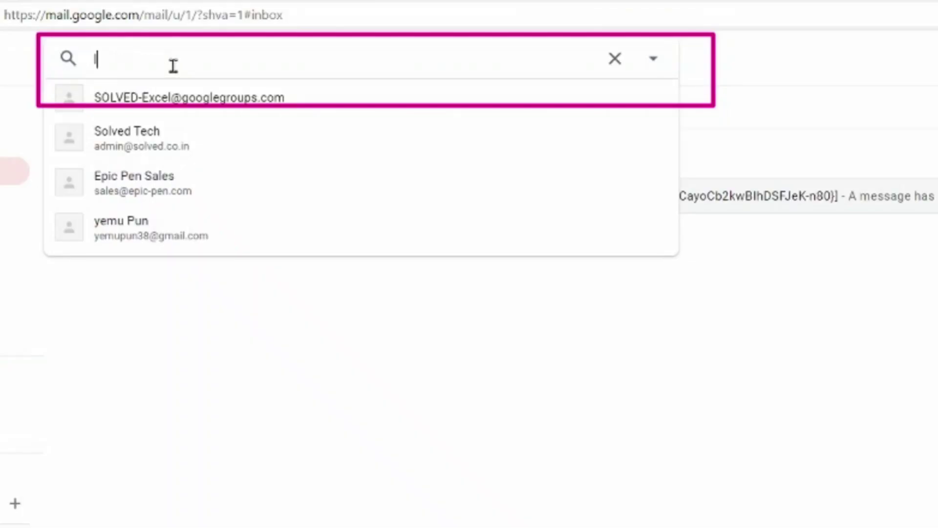
Search mail for 'lareger:10mb', which returns no matching messages.
text(areger)
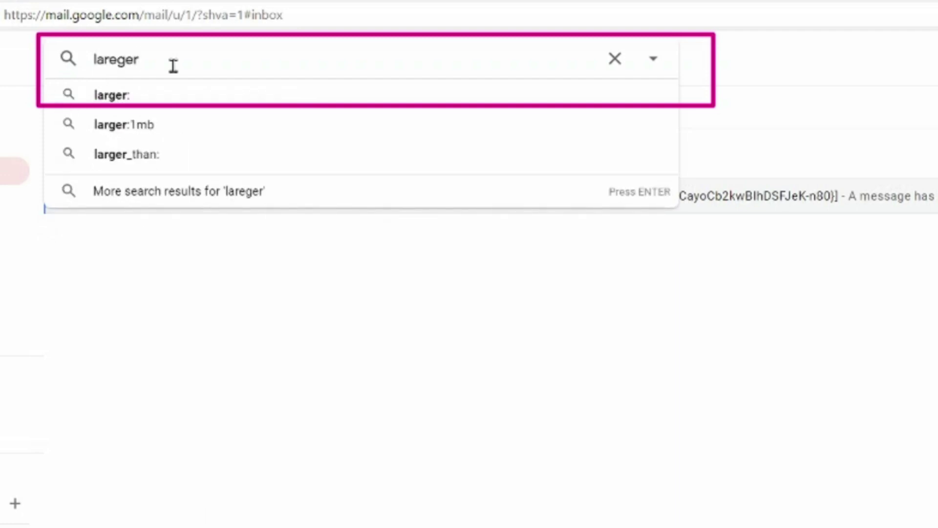
text(:)
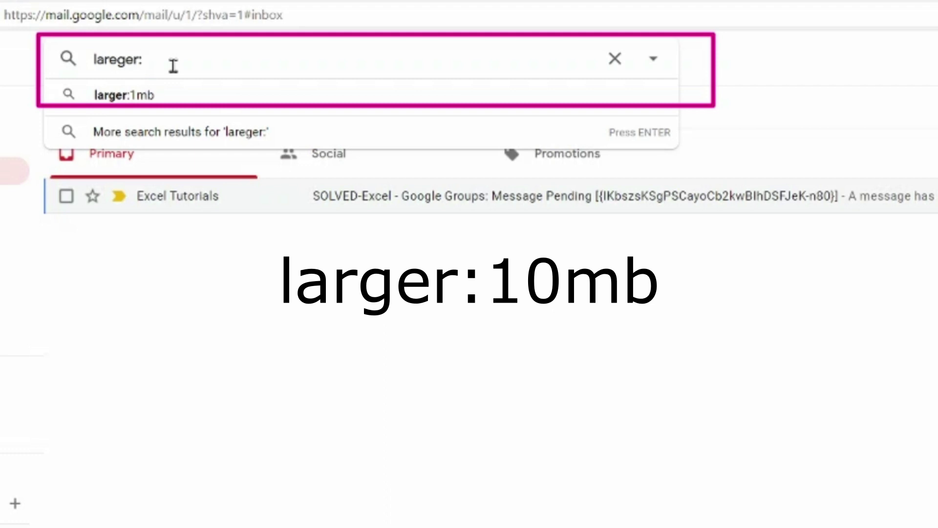
text(10mb)
key(Return)
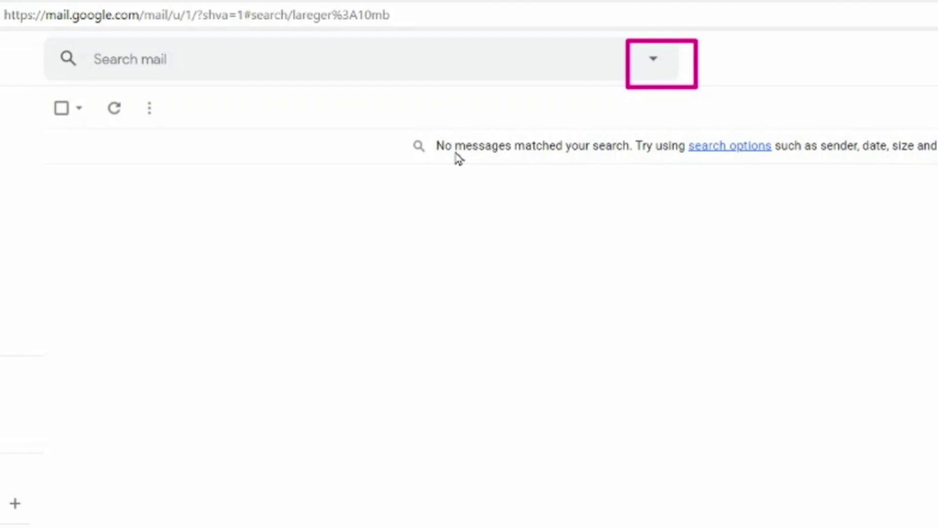
Run an advanced search for messages with size greater than 10 MB.
click(652, 63)
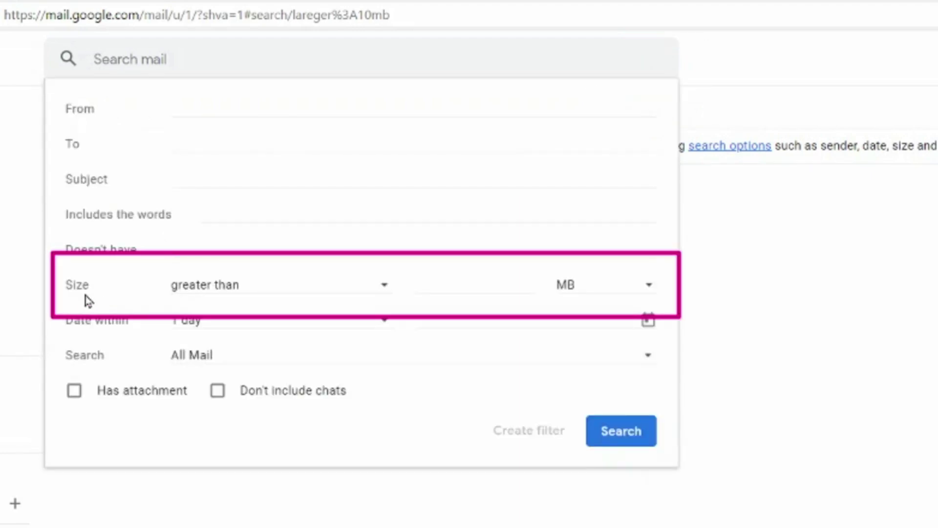
click(297, 293)
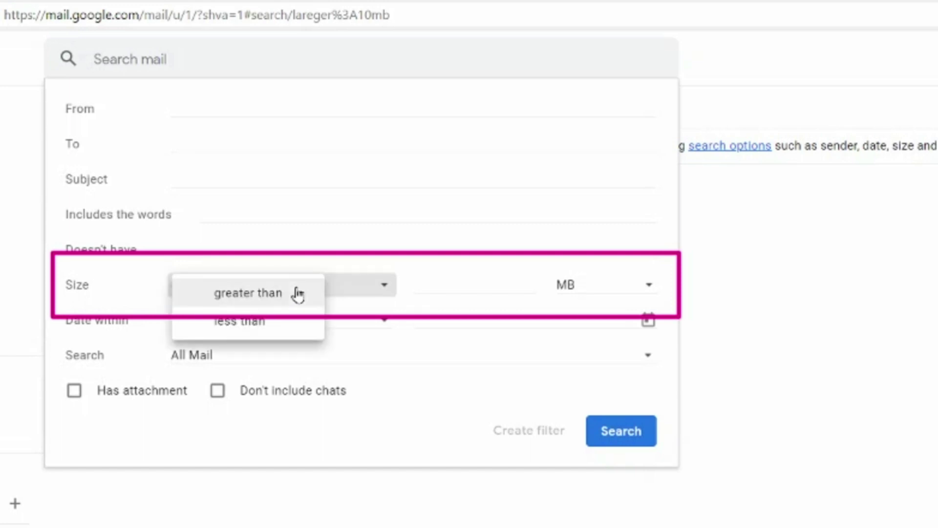
click(297, 293)
click(490, 285)
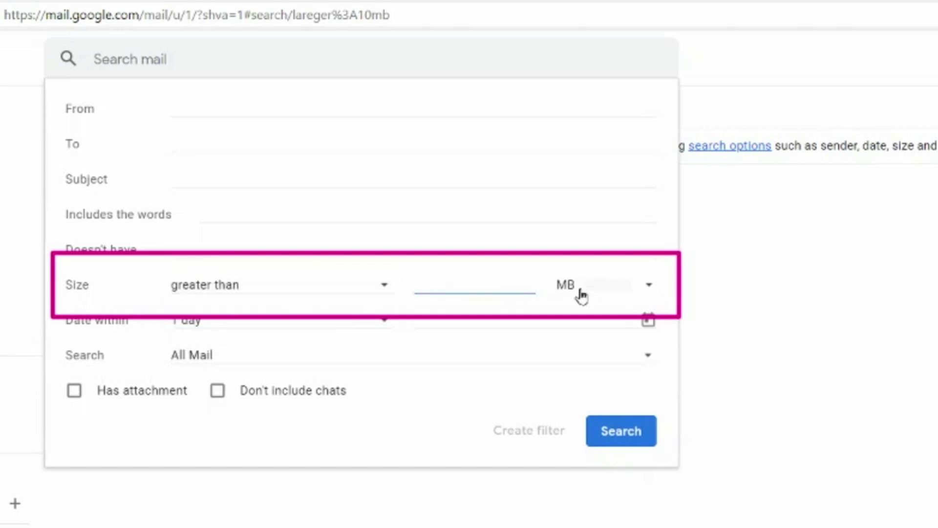
click(643, 284)
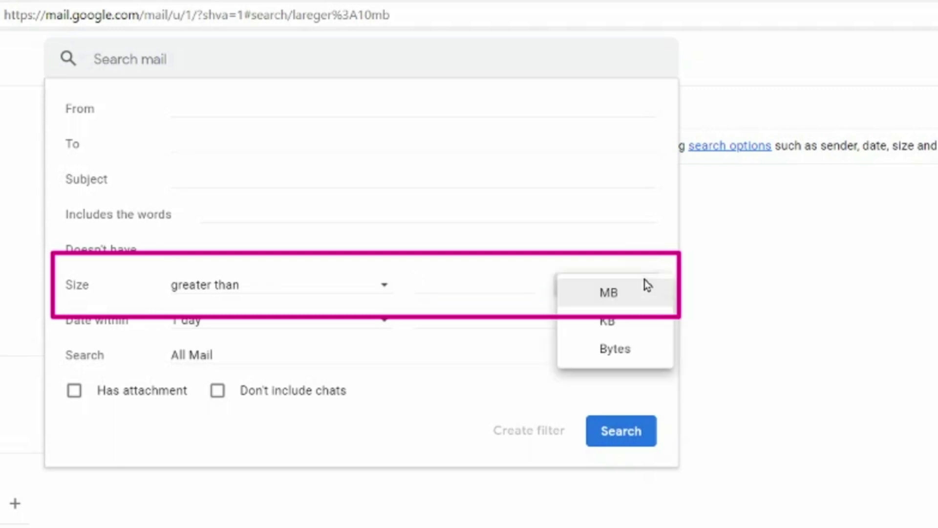
click(635, 290)
text(10)
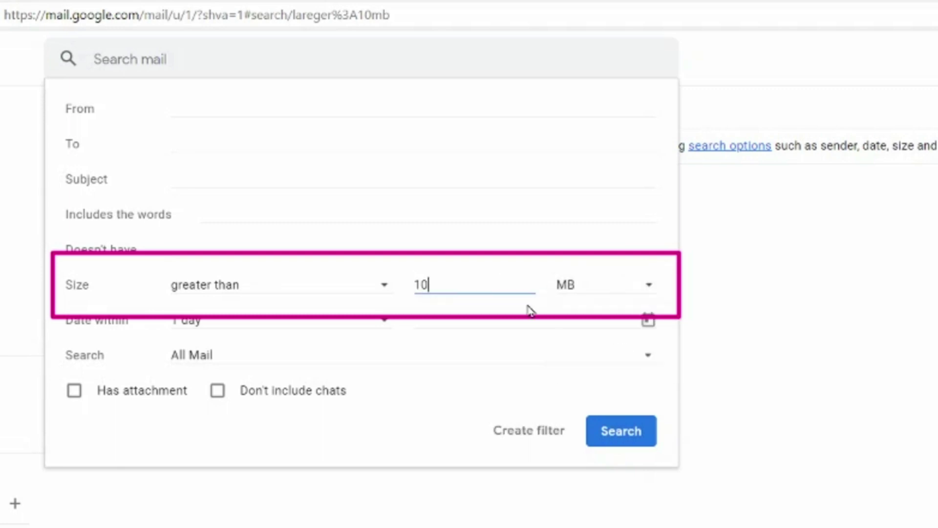
click(611, 441)
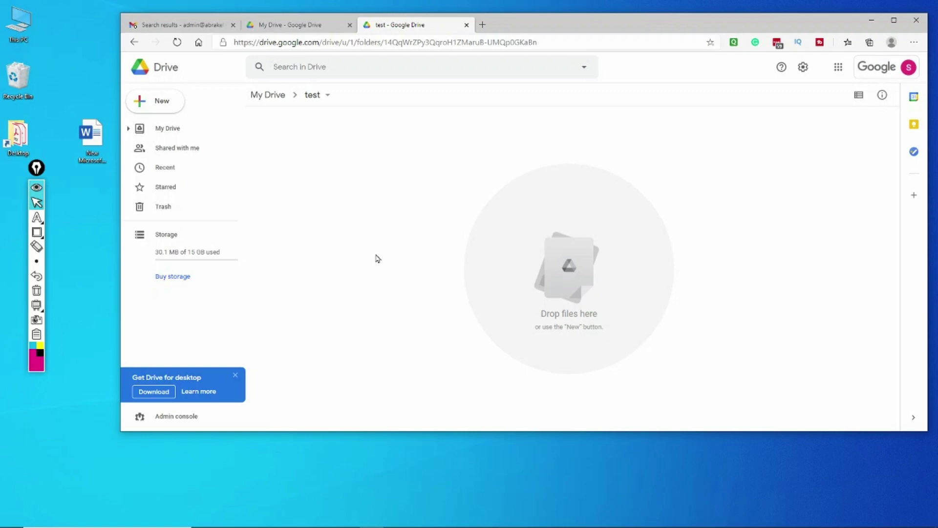
Upload the Word document to the test folder, copy its link, and share it with anyone as Viewer.
click(93, 135)
drag(93, 136, 383, 182)
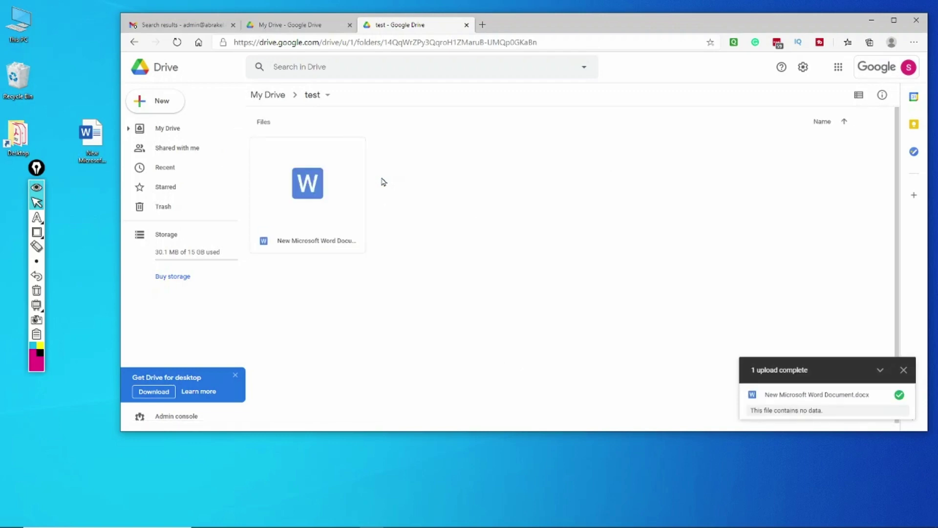
right_click(312, 201)
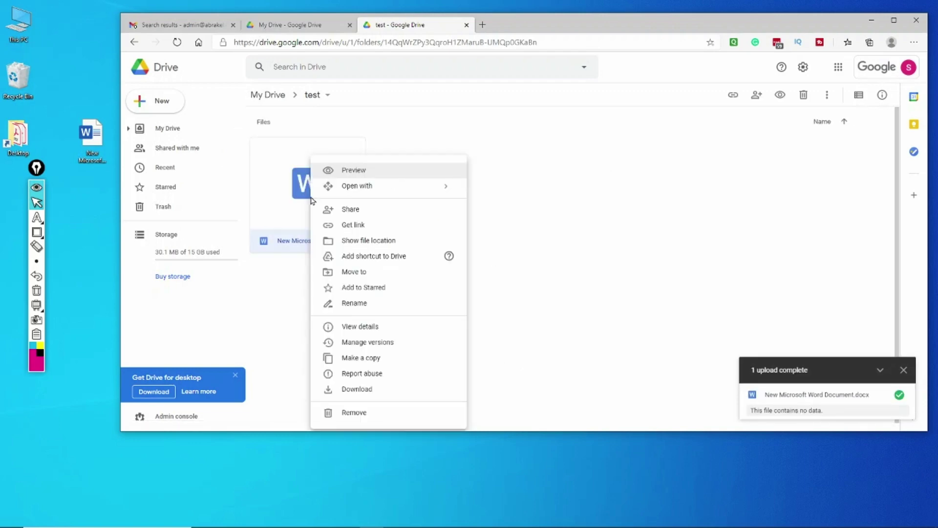
click(367, 224)
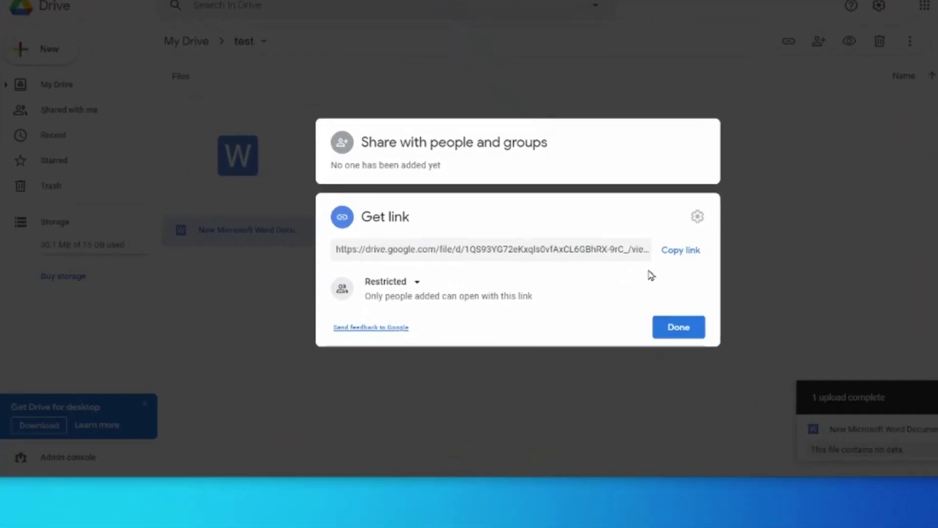
click(766, 245)
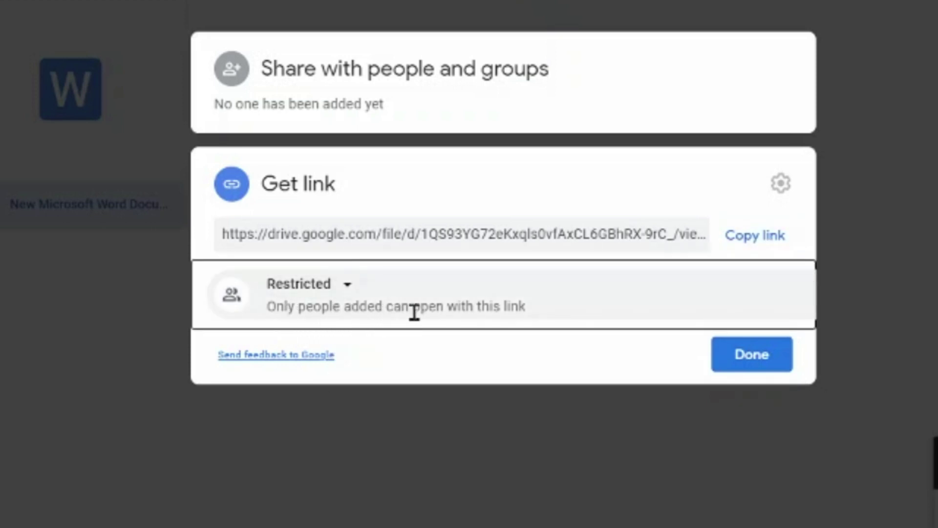
click(348, 286)
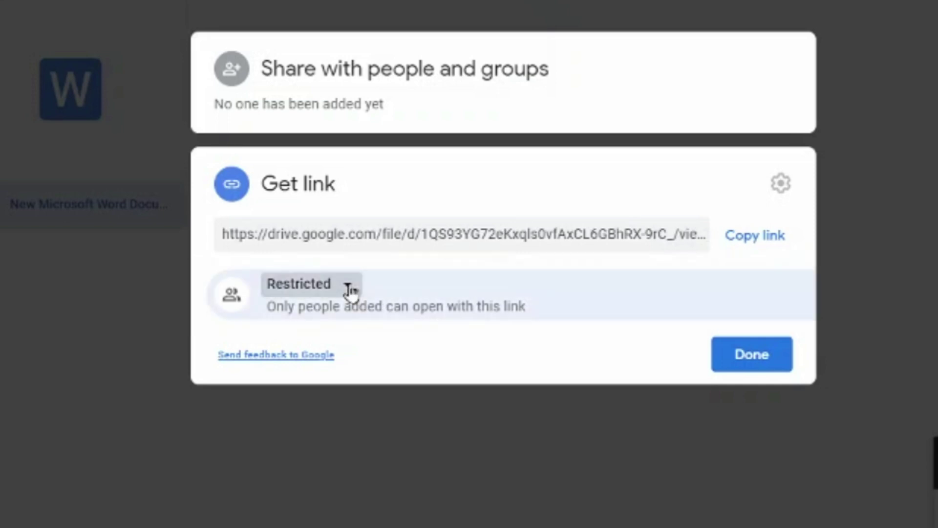
click(352, 449)
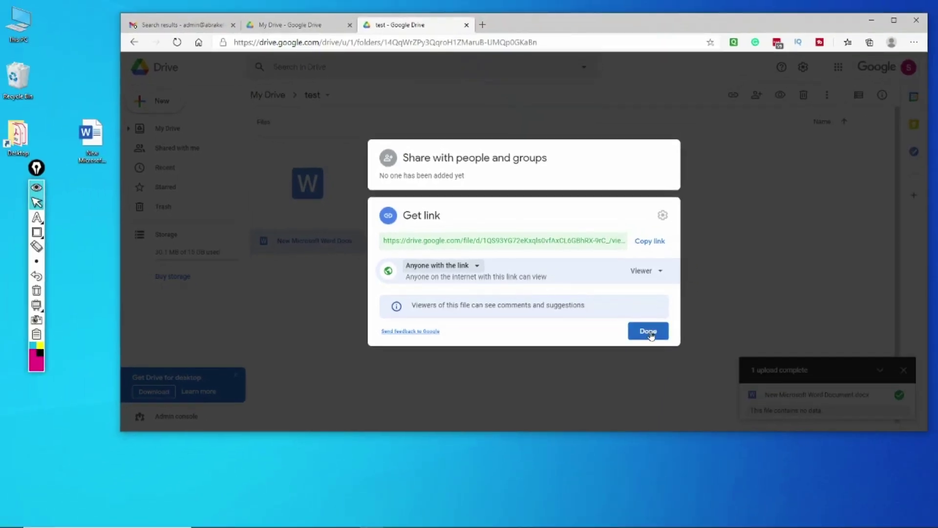
click(650, 332)
Back in Gmail, compose a new message and paste the Drive share link into its body.
click(182, 25)
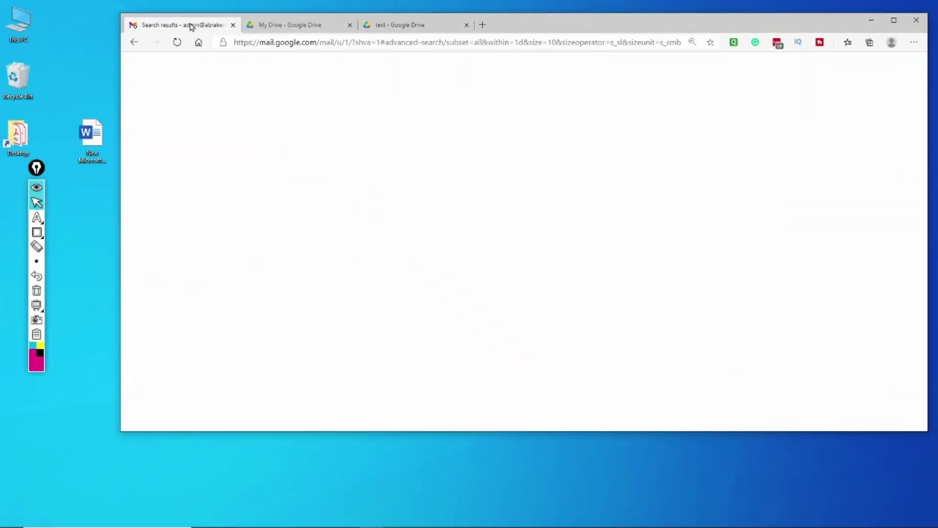
click(172, 104)
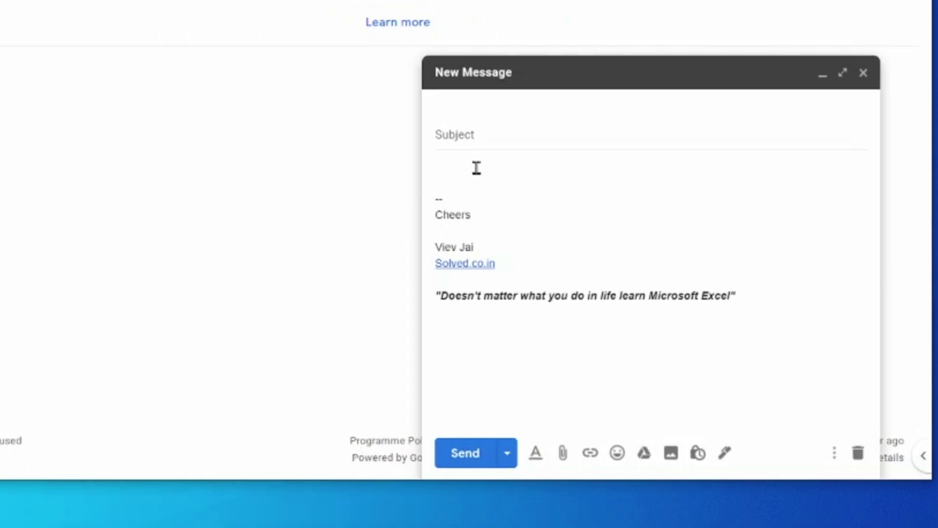
click(513, 194)
key(ctrl+v)
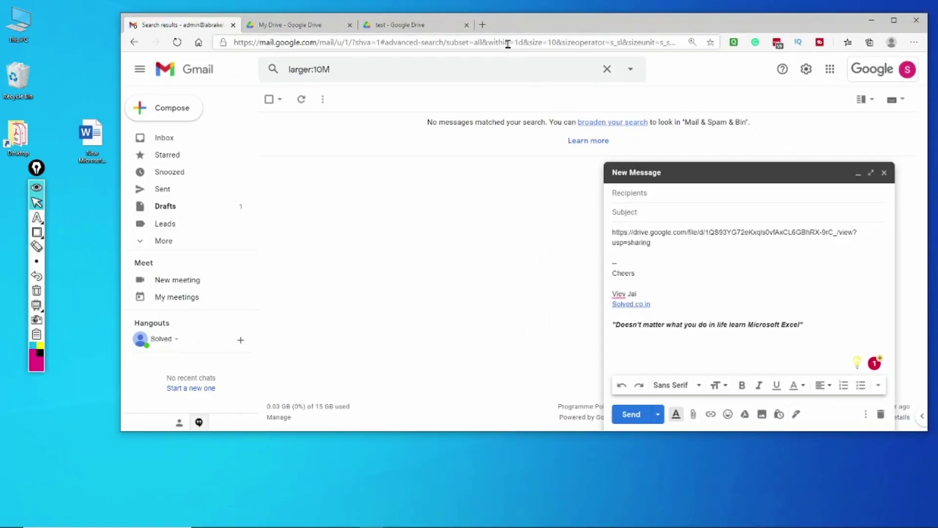
key(ctrl+shift+n)
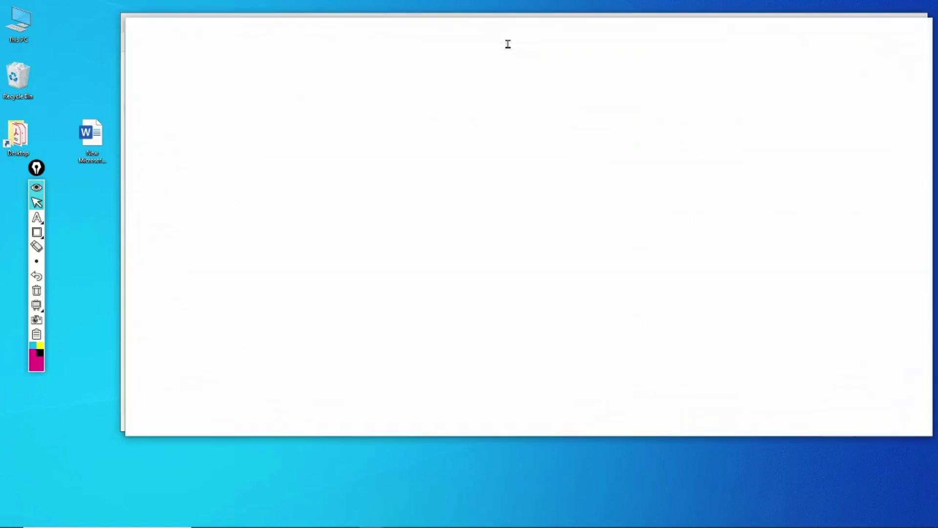
key(ctrl+v)
key(Return)
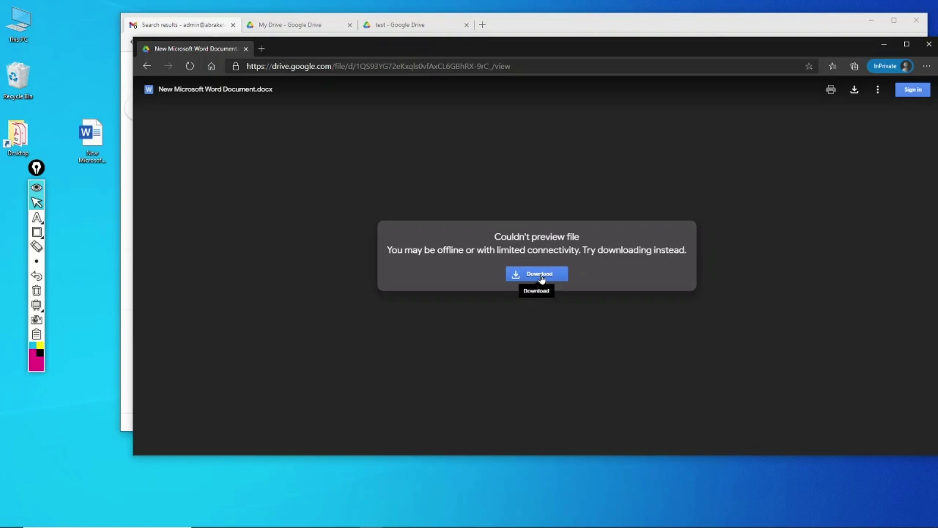
click(928, 44)
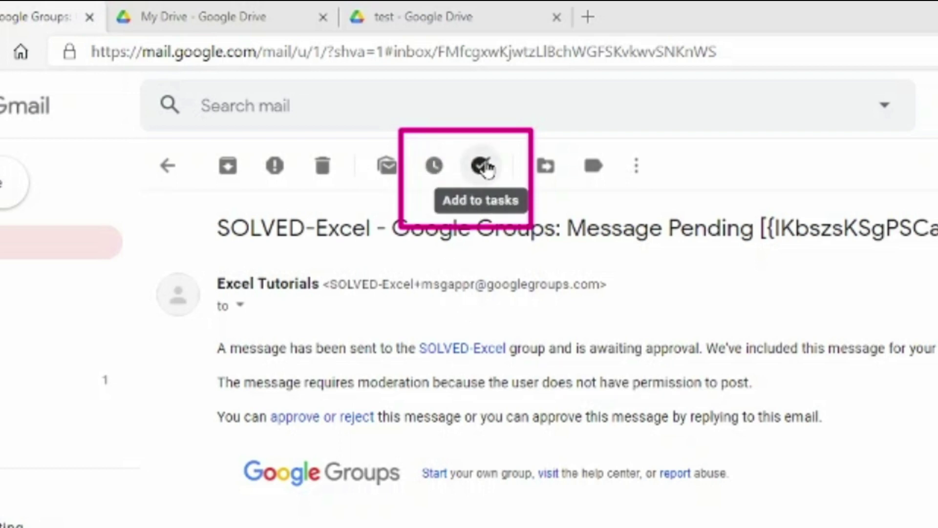
Open the Snooze options for the SOLVED-Excel message.
click(436, 168)
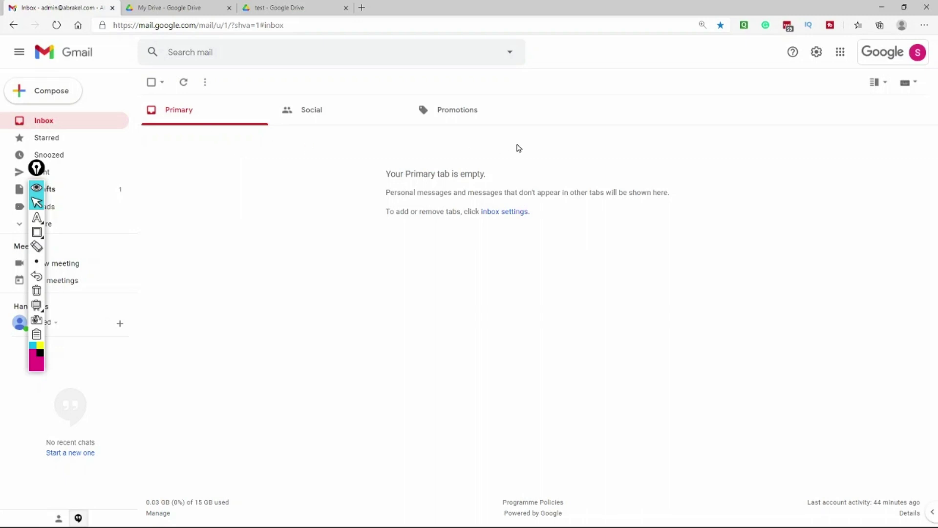
Unsnooze the SOLVED-Excel message from the Snoozed list and go back to the inbox.
click(83, 159)
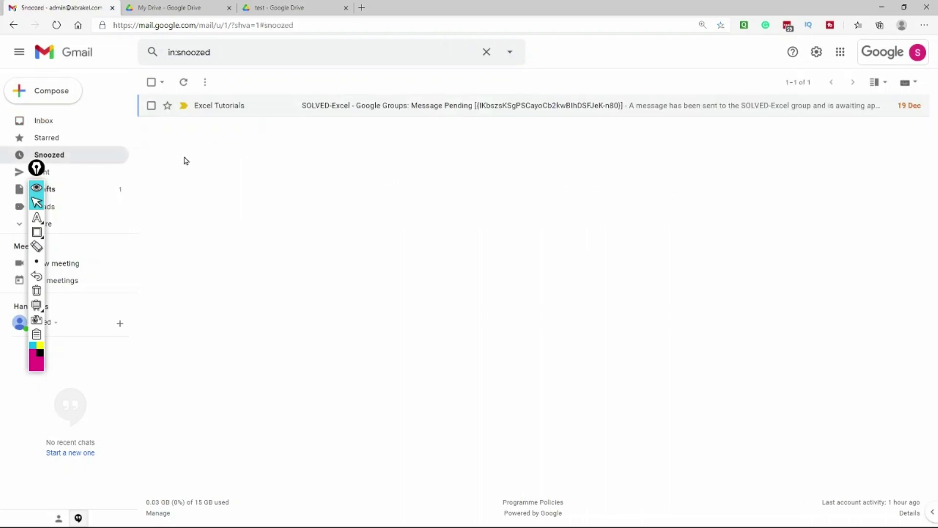
click(268, 116)
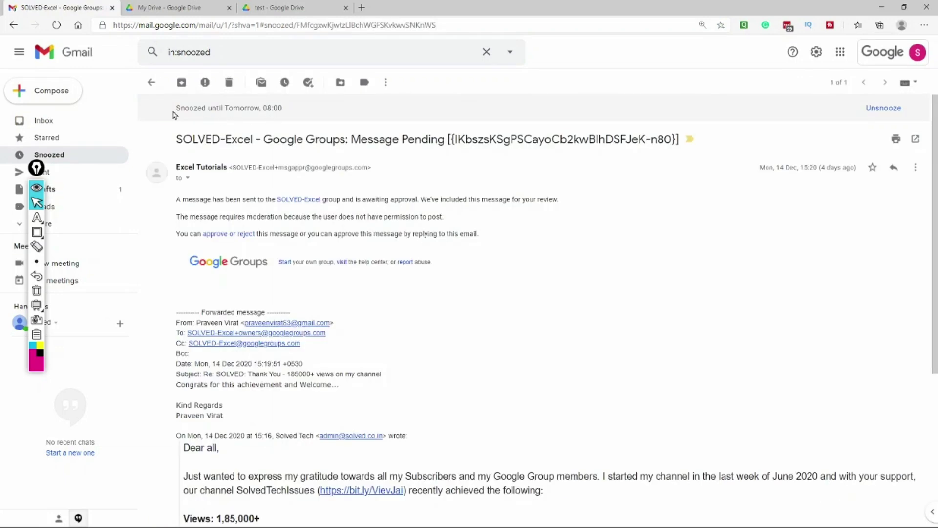
drag(292, 112, 174, 109)
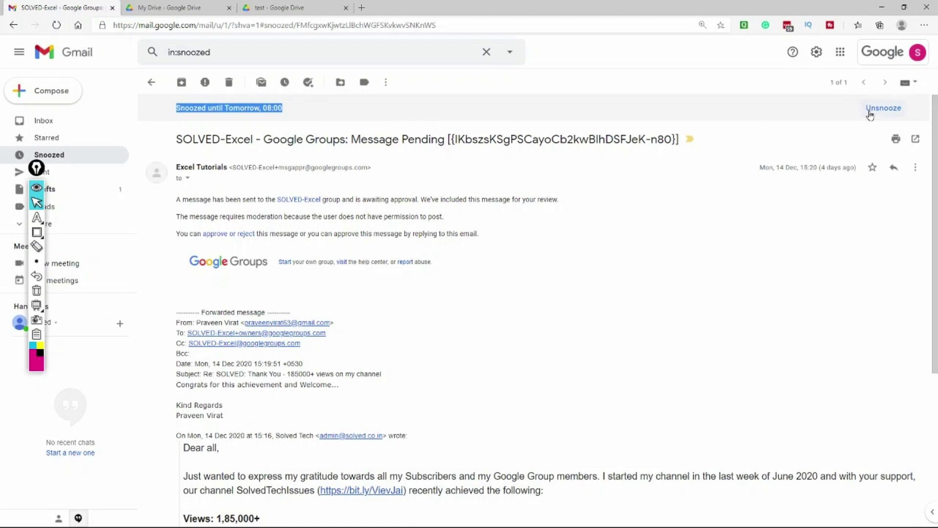
click(873, 108)
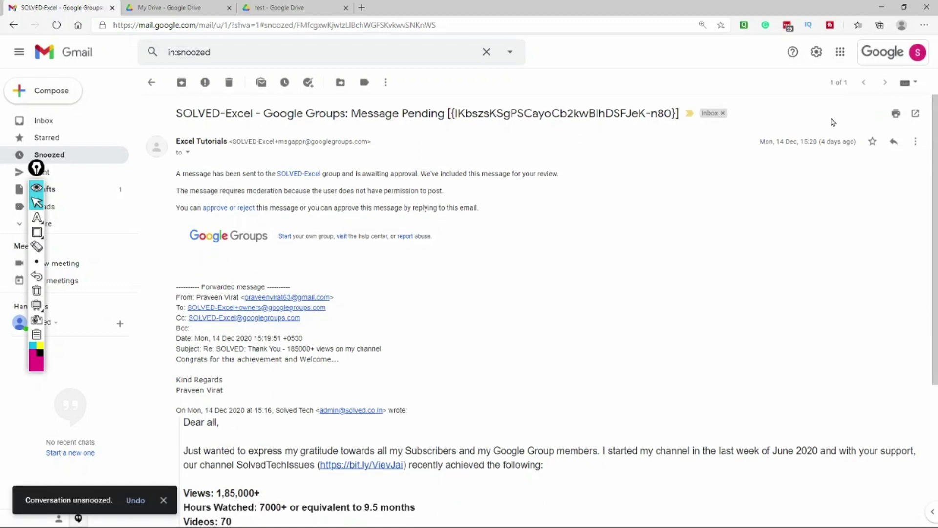
click(106, 120)
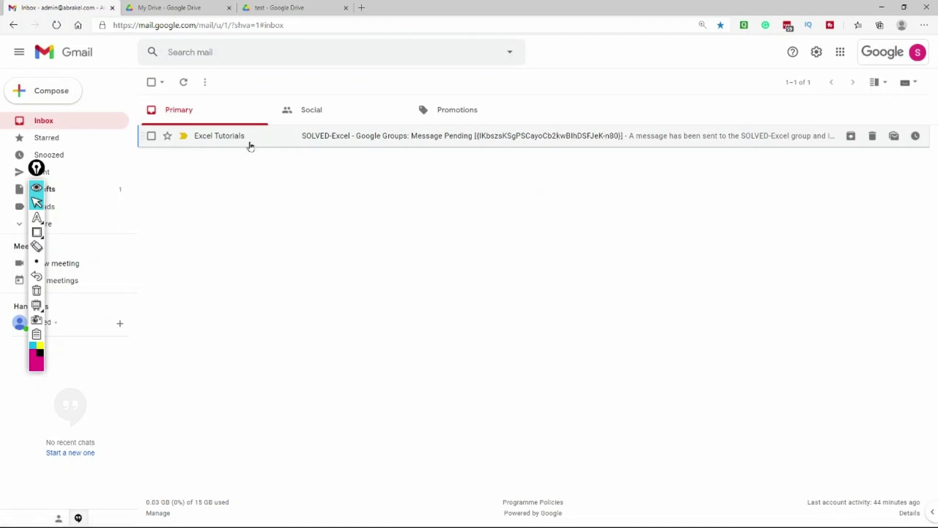
Open the returned SOLVED-Excel message and add it to Google Tasks.
click(273, 147)
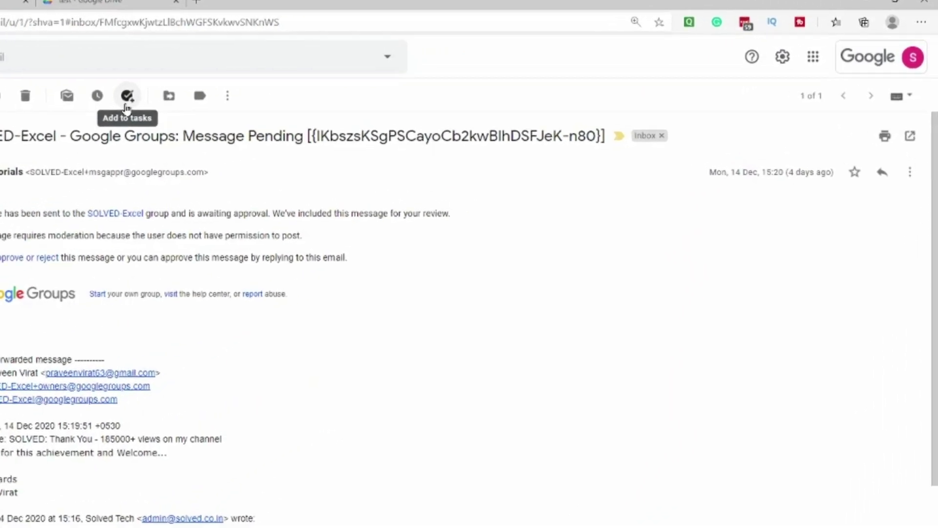
click(67, 103)
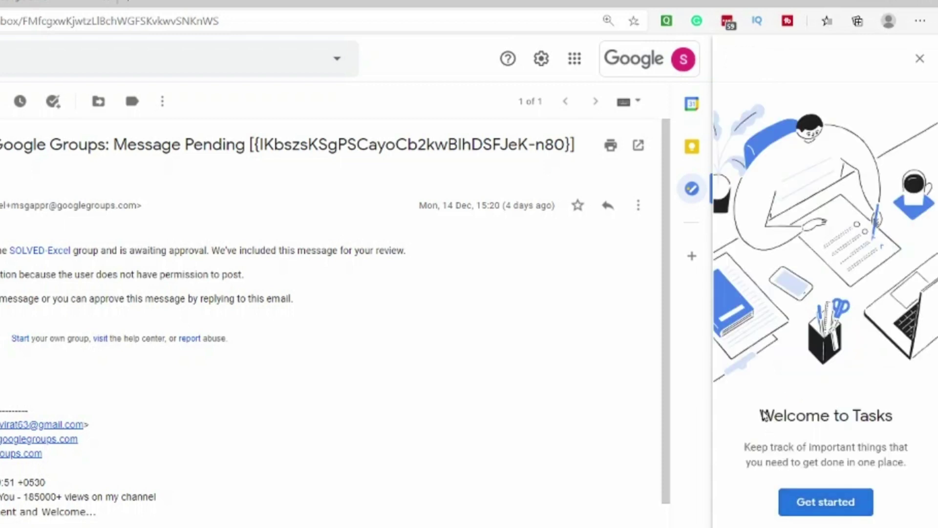
Get past the Tasks welcome screen and open the 'Message Pending' email linked from the new task.
click(811, 510)
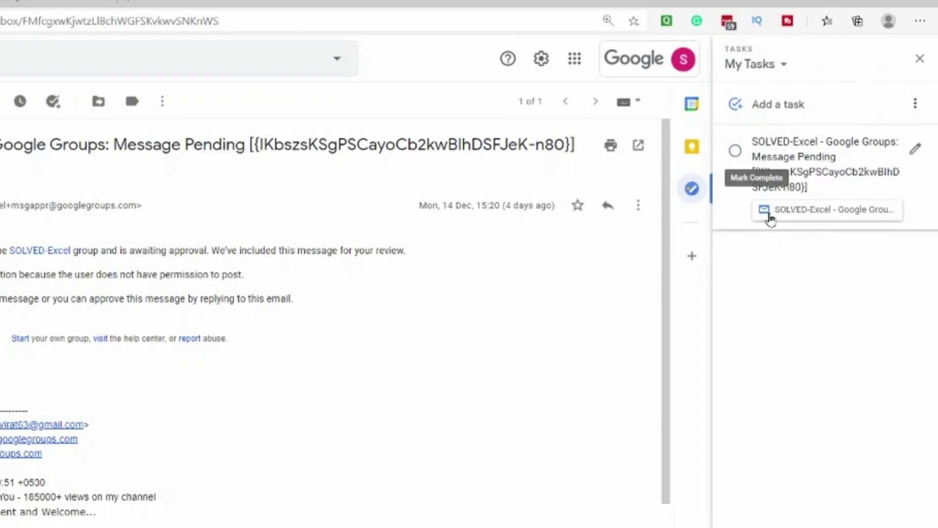
click(840, 215)
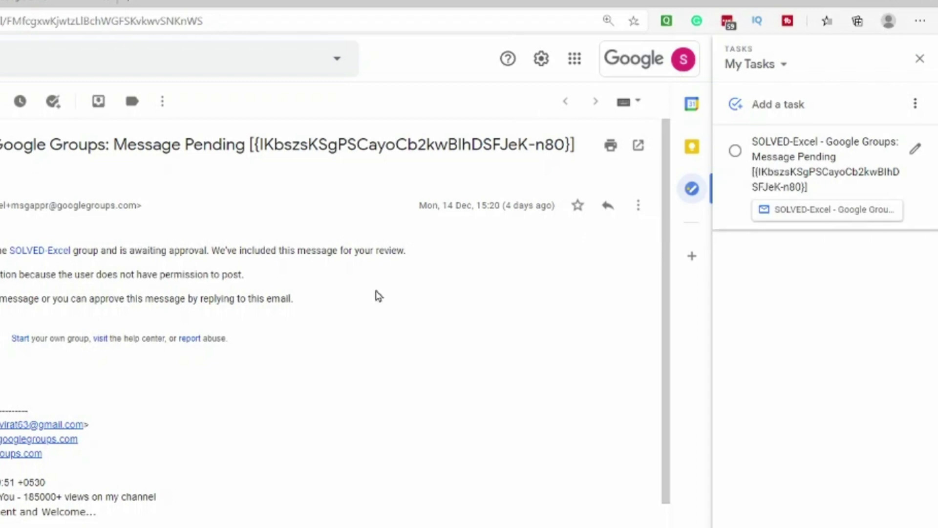